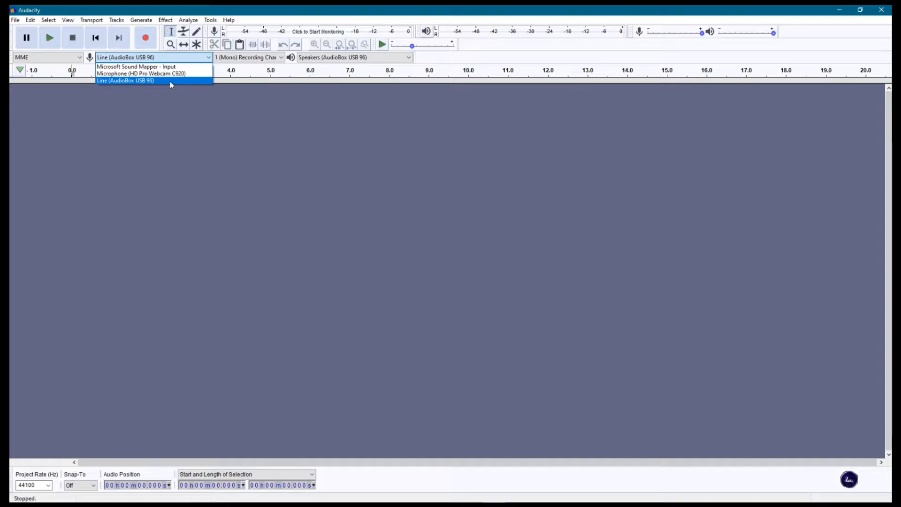
Set recording to 1 (Mono) Recording Channel and the playback device to Speakers (AudioBox USB 96)
{"action": "left_click", "coordinate": [275, 58]}
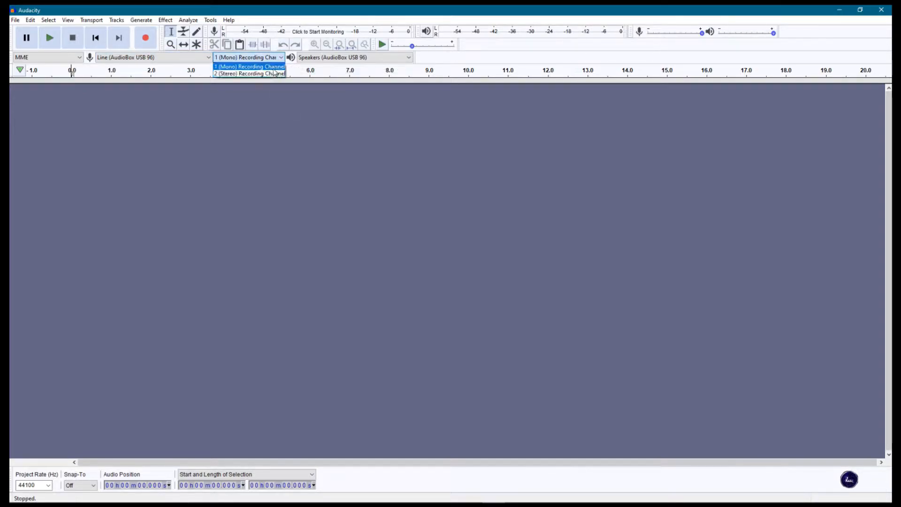
{"action": "left_click", "coordinate": [244, 68]}
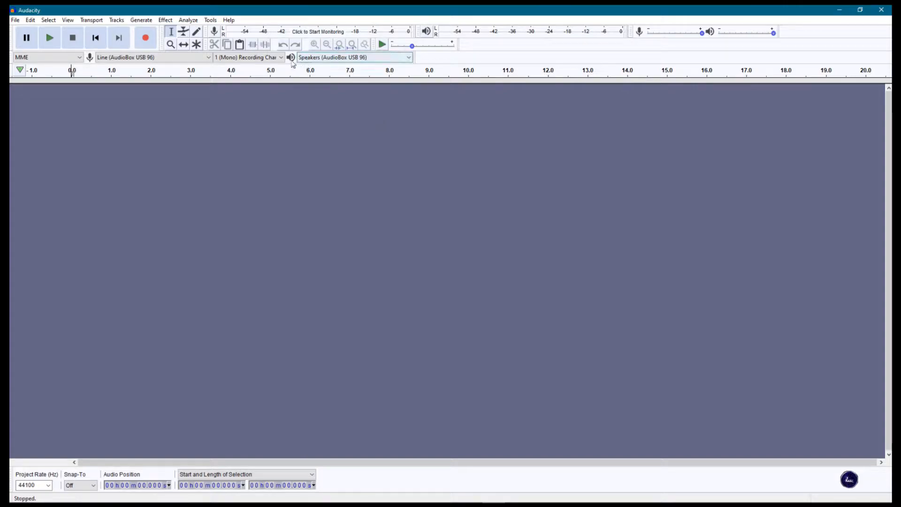
{"action": "left_click", "coordinate": [404, 60]}
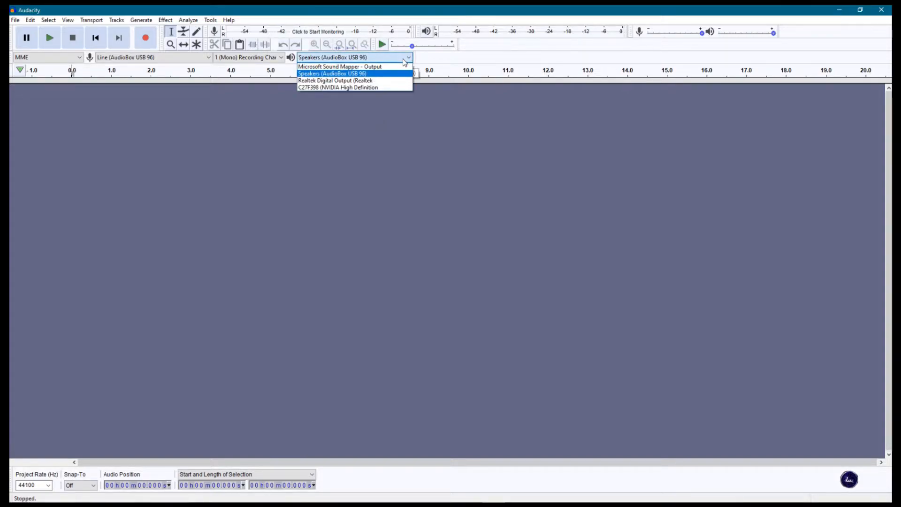
{"action": "left_click", "coordinate": [371, 74]}
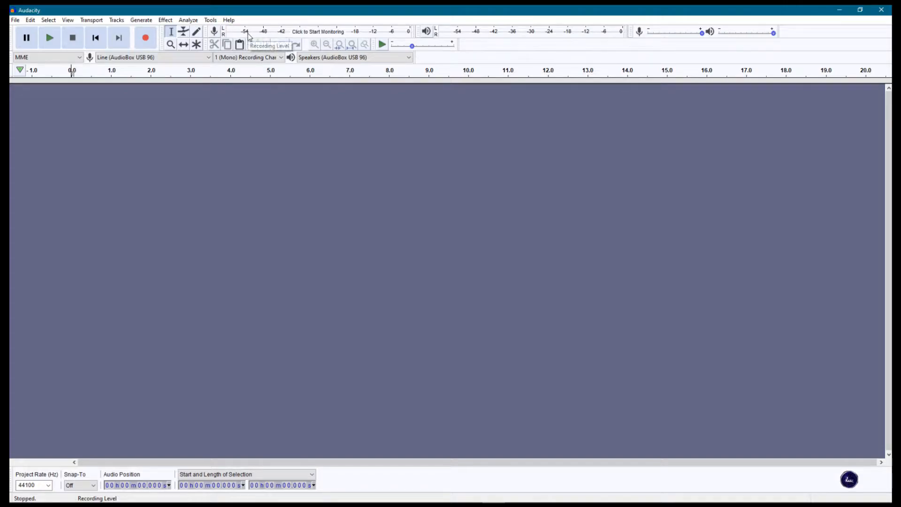
Monitor the recording input to check the microphone's level, and turn monitoring off when finished
{"action": "left_click", "coordinate": [216, 34]}
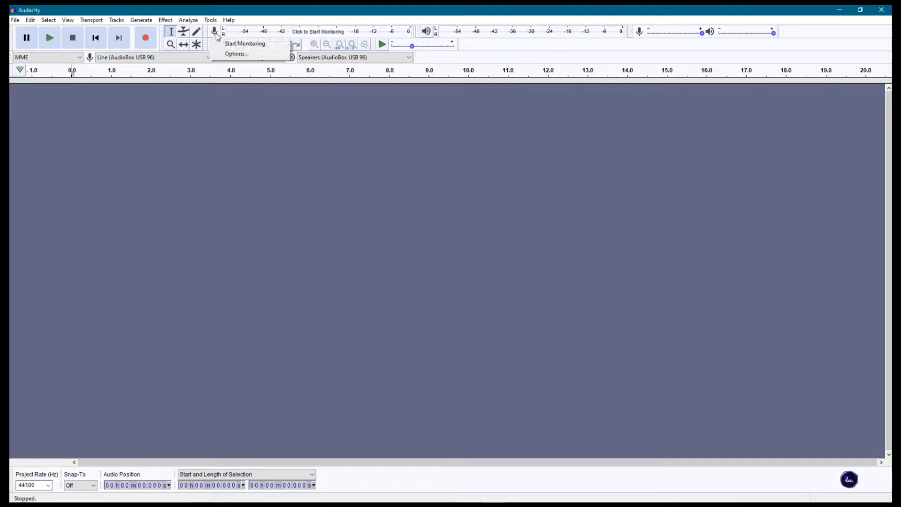
{"action": "left_click", "coordinate": [245, 44]}
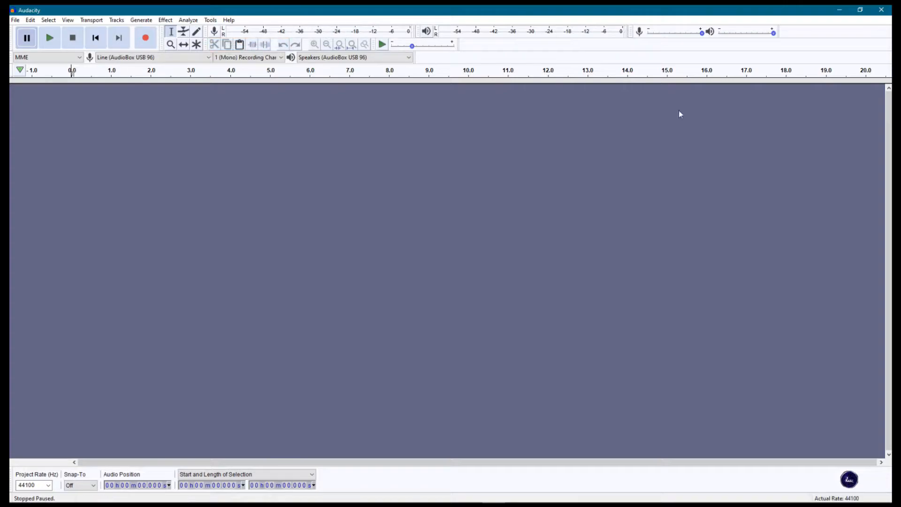
{"action": "left_click", "coordinate": [215, 34]}
{"action": "left_click", "coordinate": [238, 44]}
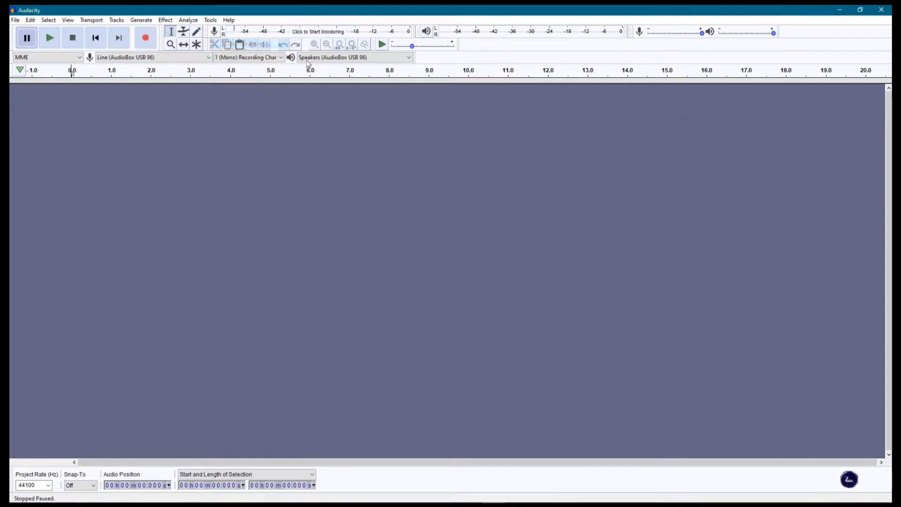
{"action": "left_click", "coordinate": [326, 34]}
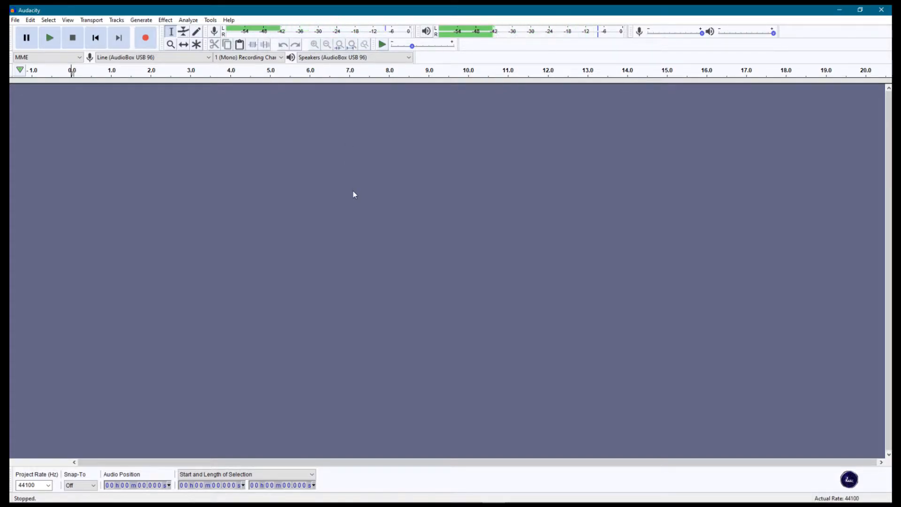
{"action": "key", "text": "p"}
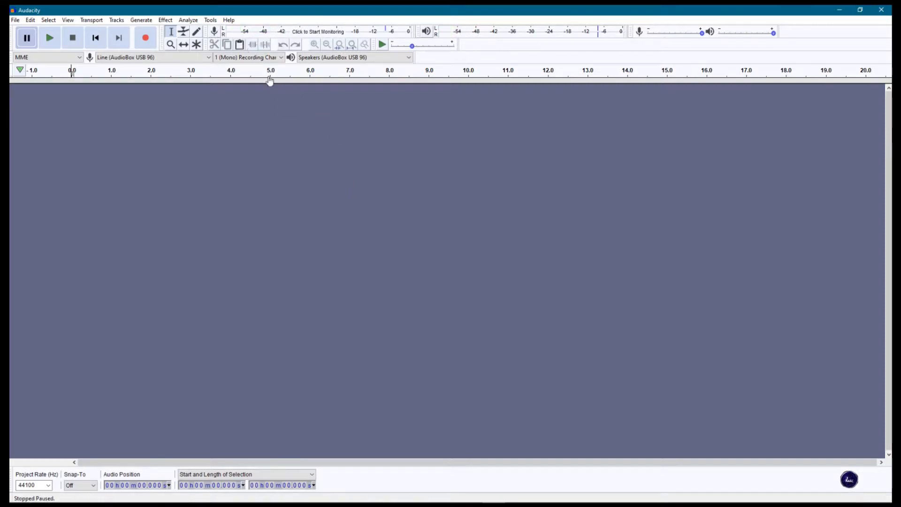
{"action": "left_click", "coordinate": [215, 31]}
{"action": "left_click", "coordinate": [234, 44]}
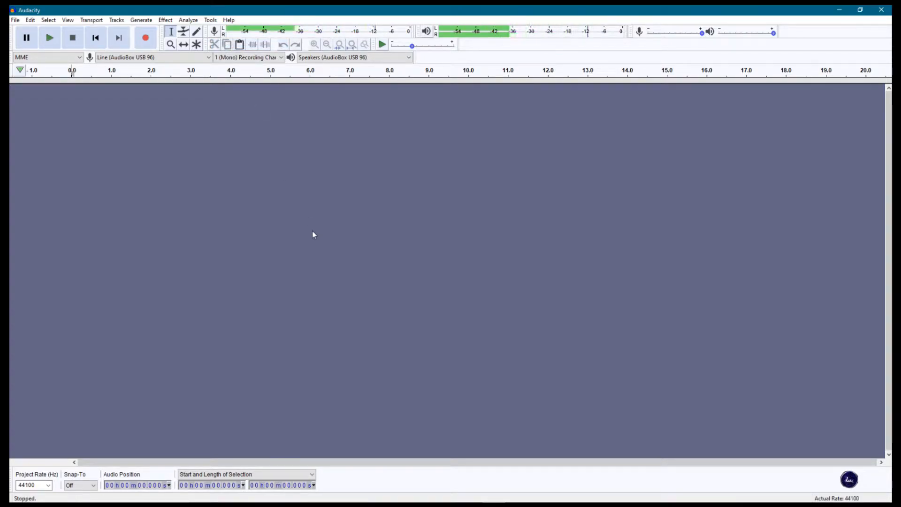
{"action": "key", "text": "p"}
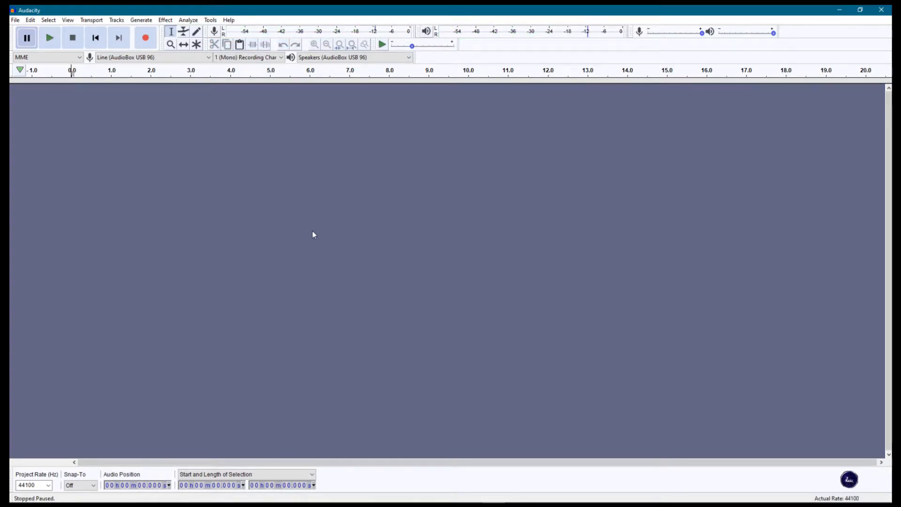
{"action": "left_click", "coordinate": [214, 31]}
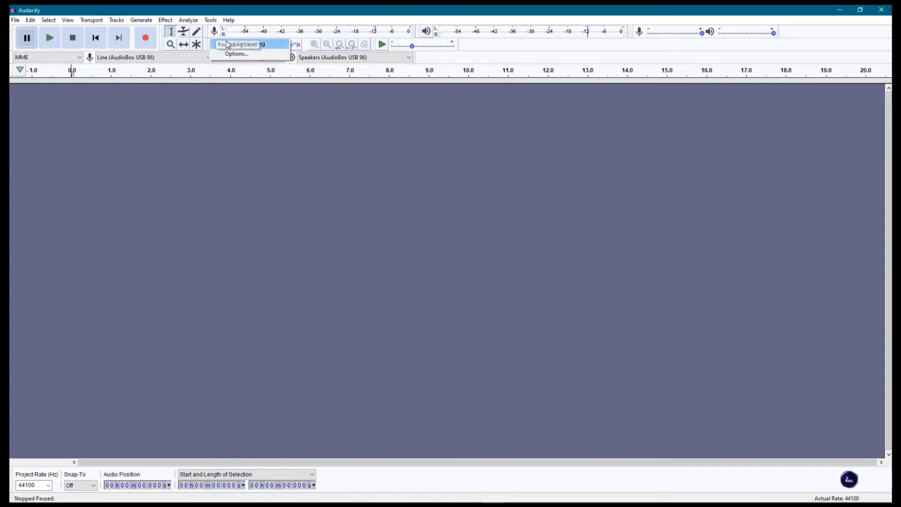
{"action": "left_click", "coordinate": [228, 45]}
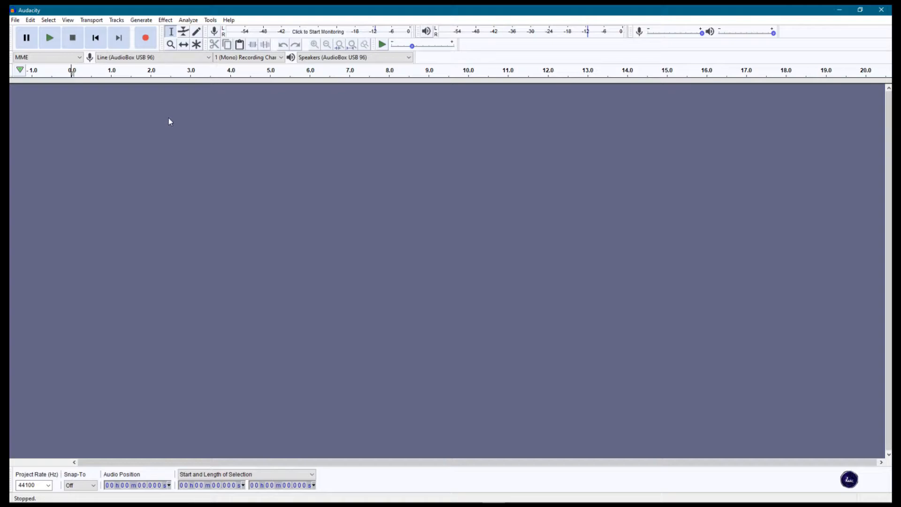
Record a spoken test clip of about 8 seconds on a new mono track and play it back
{"action": "left_click", "coordinate": [146, 38]}
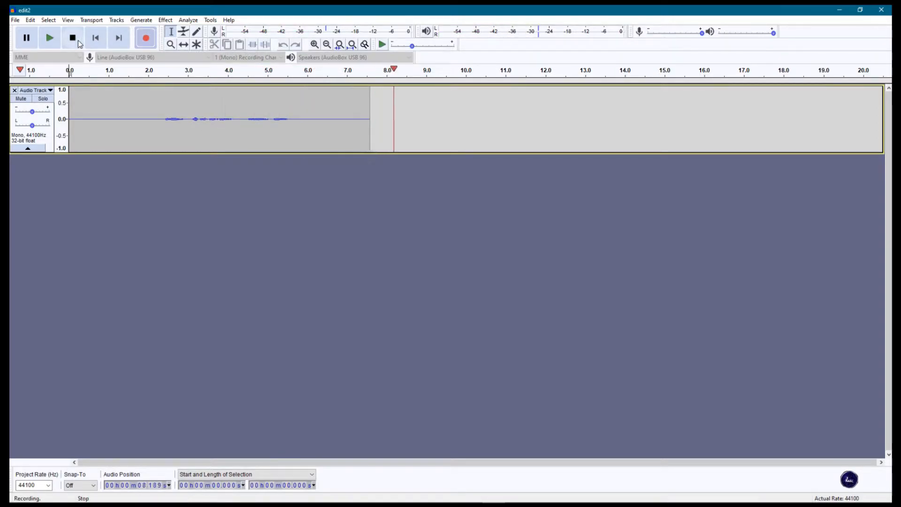
{"action": "left_click", "coordinate": [79, 43]}
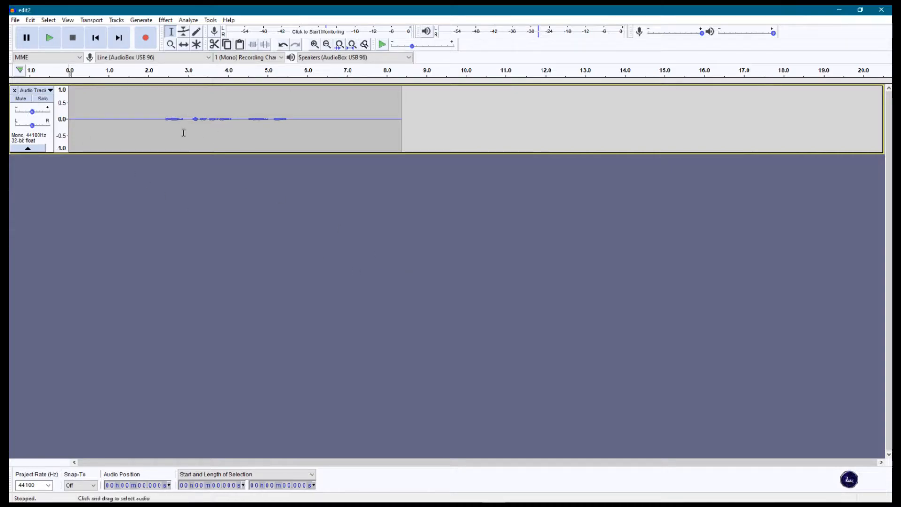
{"action": "left_click", "coordinate": [47, 40]}
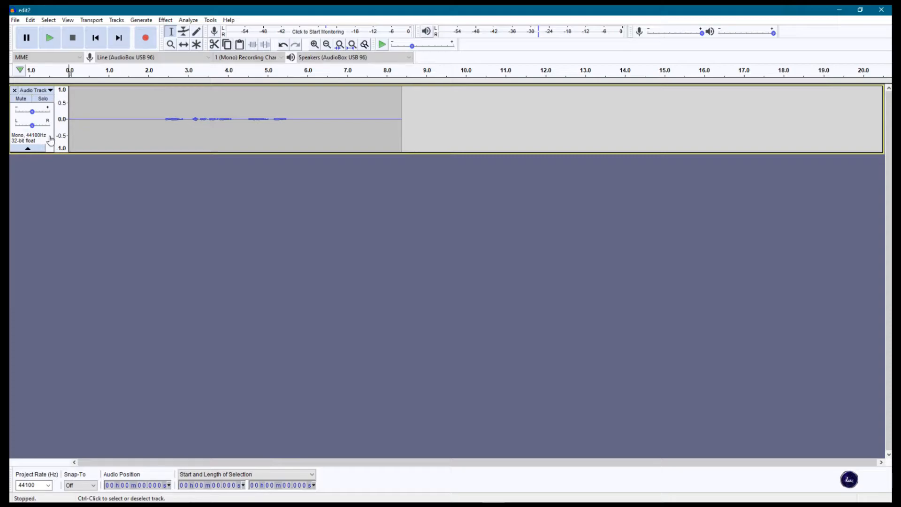
Select the whole recorded track and duplicate it onto a second track
{"action": "left_click", "coordinate": [50, 139]}
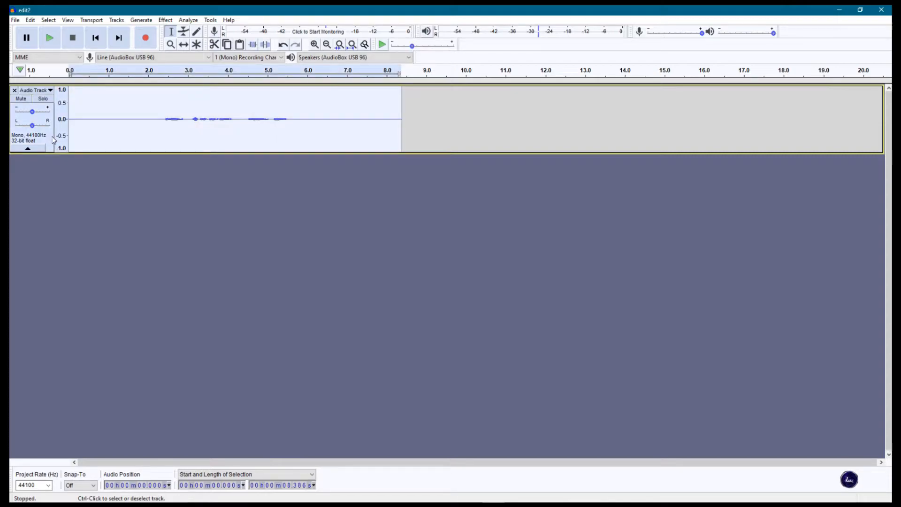
{"action": "left_click", "coordinate": [30, 19]}
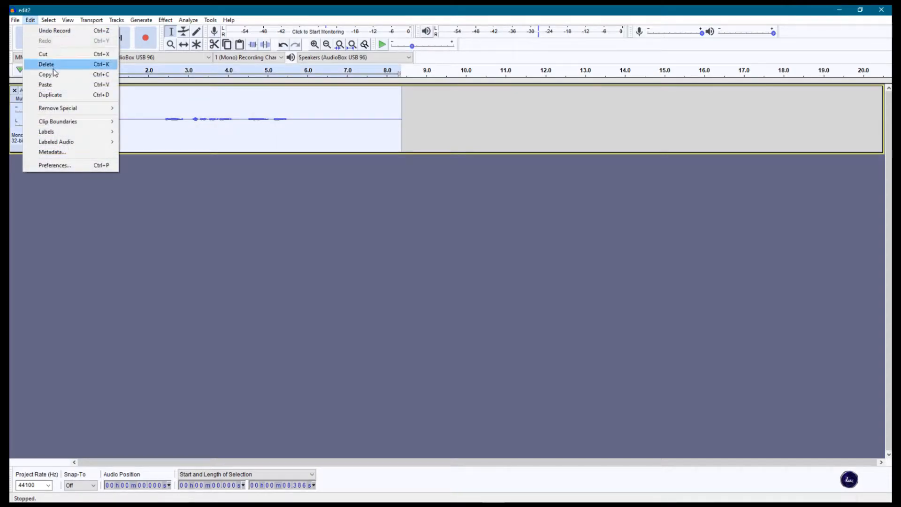
{"action": "left_click", "coordinate": [56, 95]}
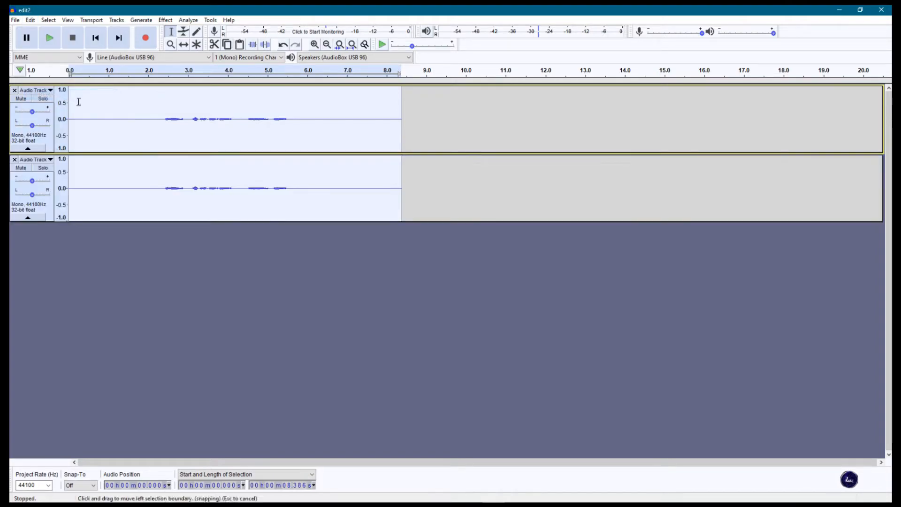
Rename the duplicated lower track as "Ruu Edit"
{"action": "left_click", "coordinate": [41, 162]}
{"action": "left_click", "coordinate": [44, 170]}
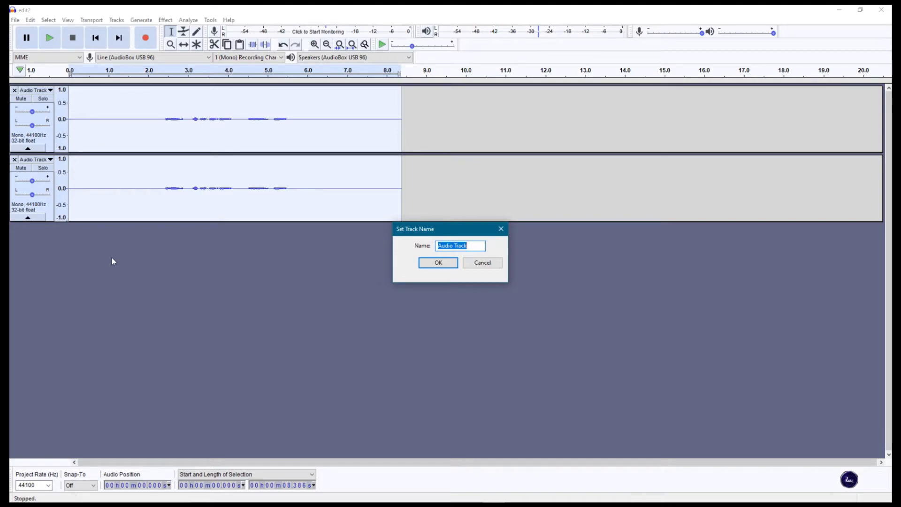
{"action": "type", "text": "Ruu Edit"}
{"action": "key", "text": "Return"}
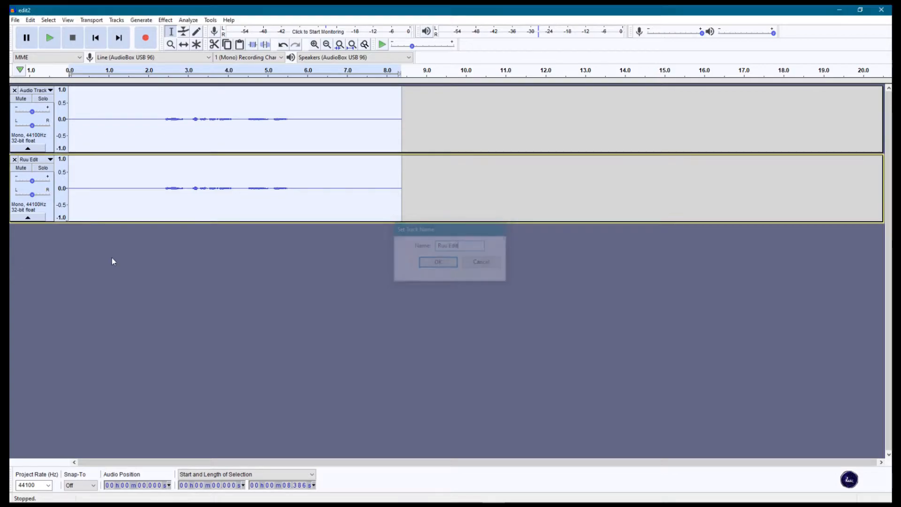
Rename the original upper track as "General Edit"
{"action": "left_click", "coordinate": [37, 94]}
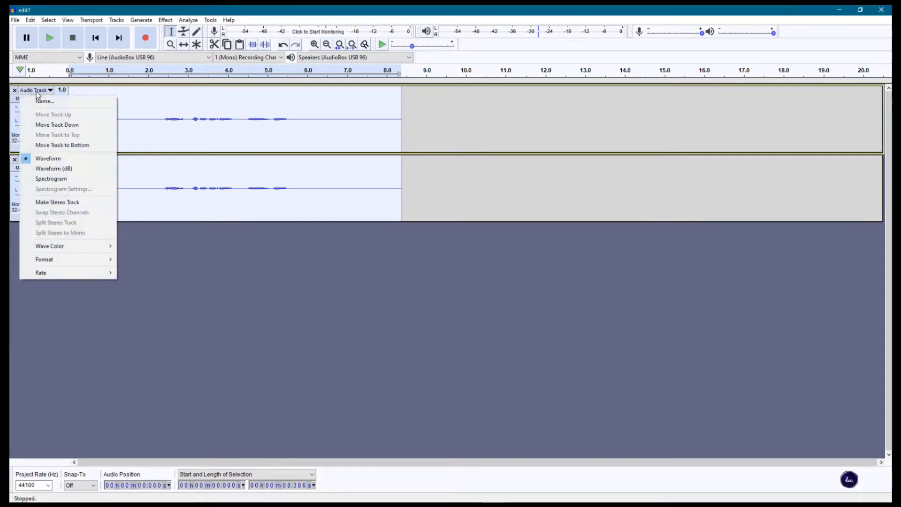
{"action": "left_click", "coordinate": [44, 101]}
{"action": "type", "text": "General"}
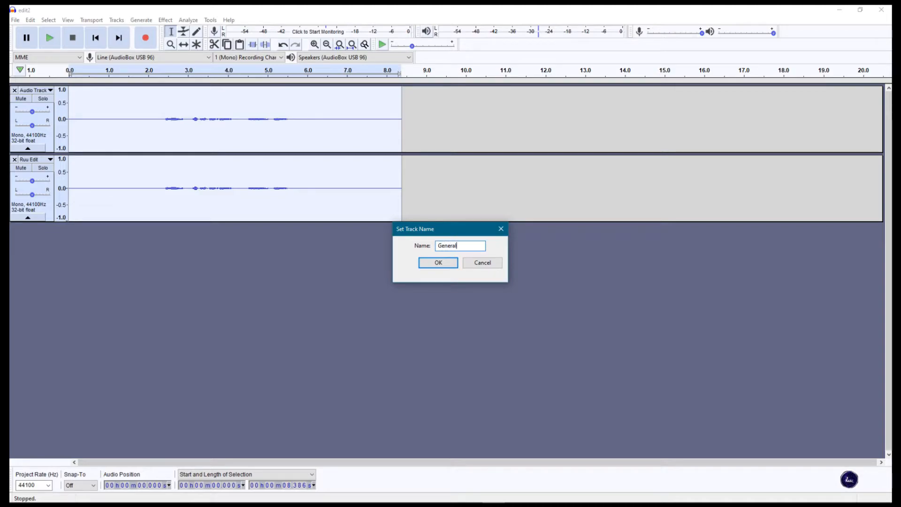
{"action": "type", "text": " Edit"}
{"action": "key", "text": "Return"}
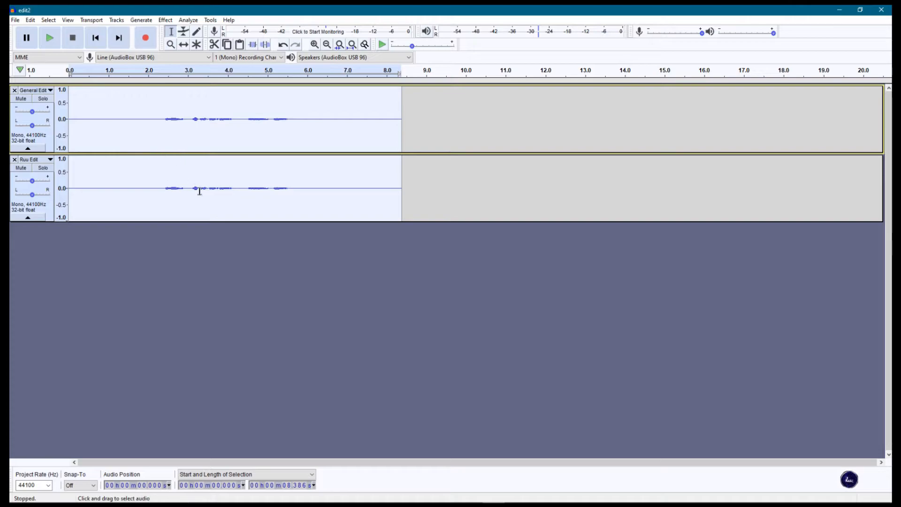
Capture a noise profile with Noise Reduction from the silent opening of the General Edit track, about 2.3 seconds long
{"action": "left_click", "coordinate": [116, 257]}
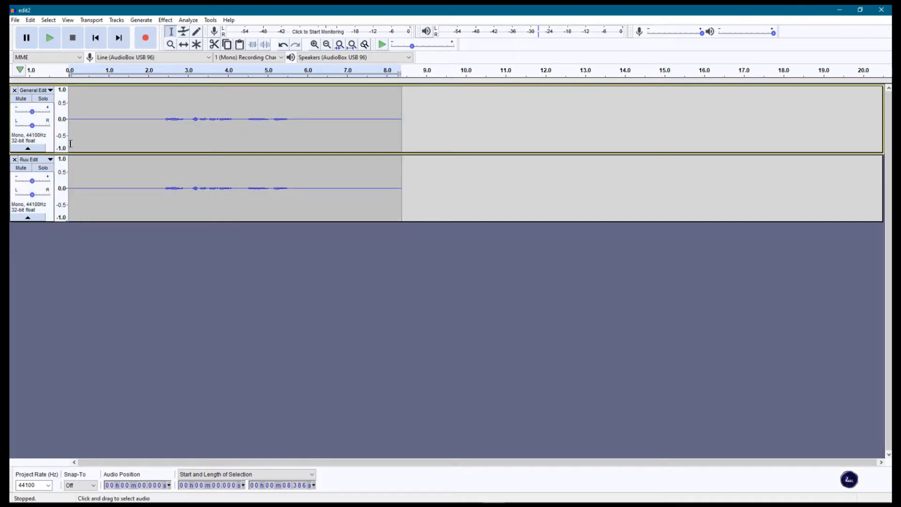
{"action": "left_click", "coordinate": [52, 143]}
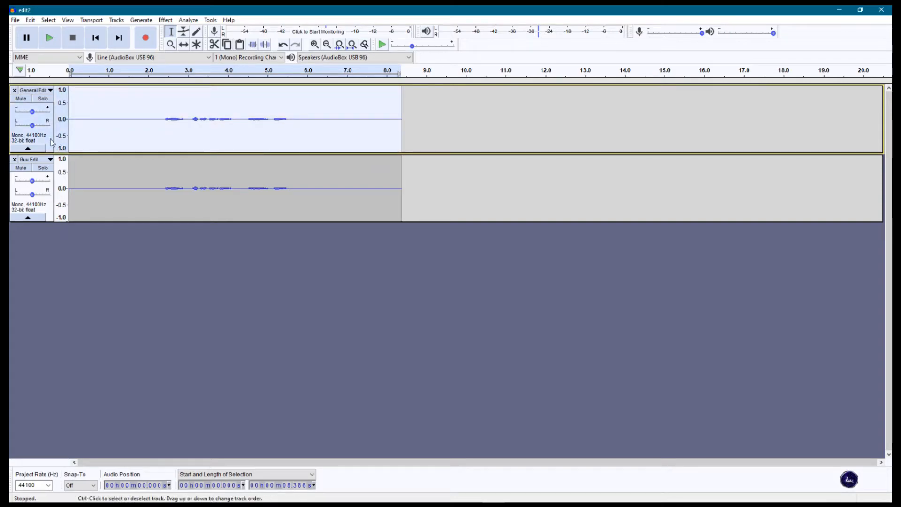
{"action": "left_click_drag", "start_coordinate": [159, 118], "coordinate": [66, 117]}
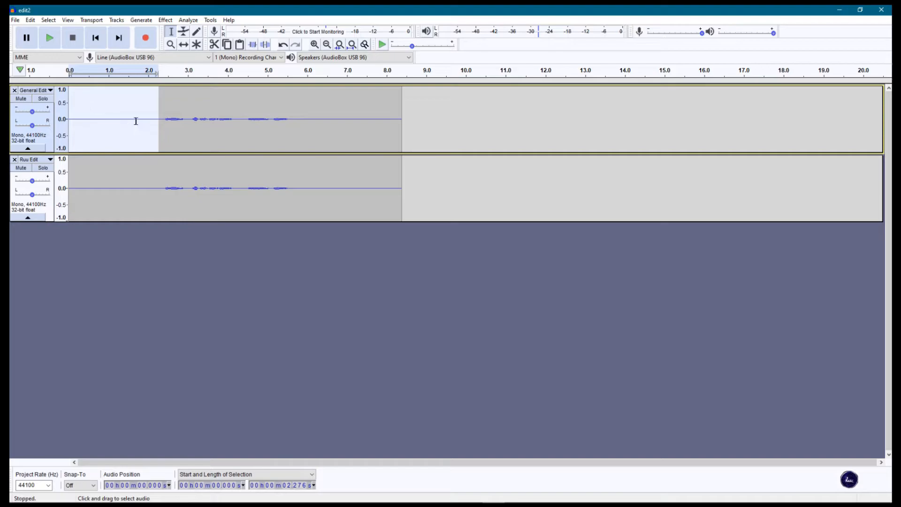
{"action": "left_click", "coordinate": [150, 21]}
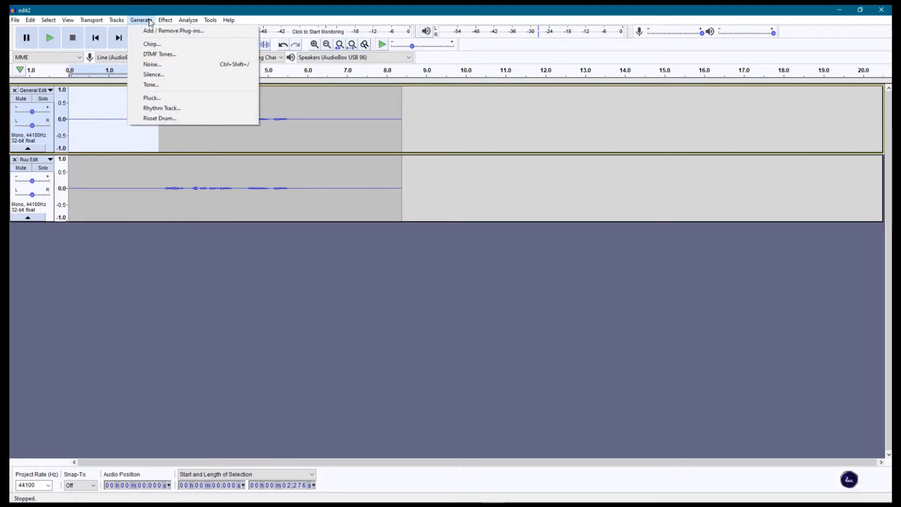
{"action": "mouse_move", "coordinate": [165, 21]}
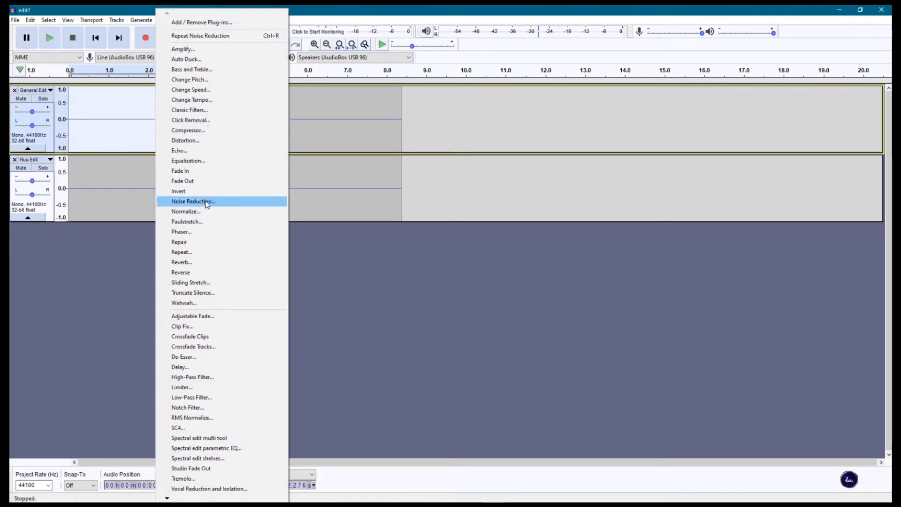
{"action": "left_click", "coordinate": [207, 202]}
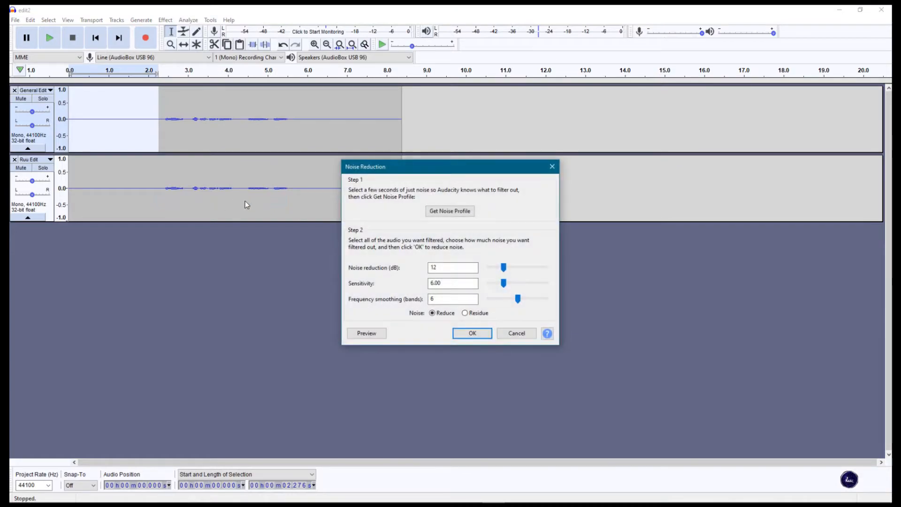
{"action": "left_click", "coordinate": [449, 212]}
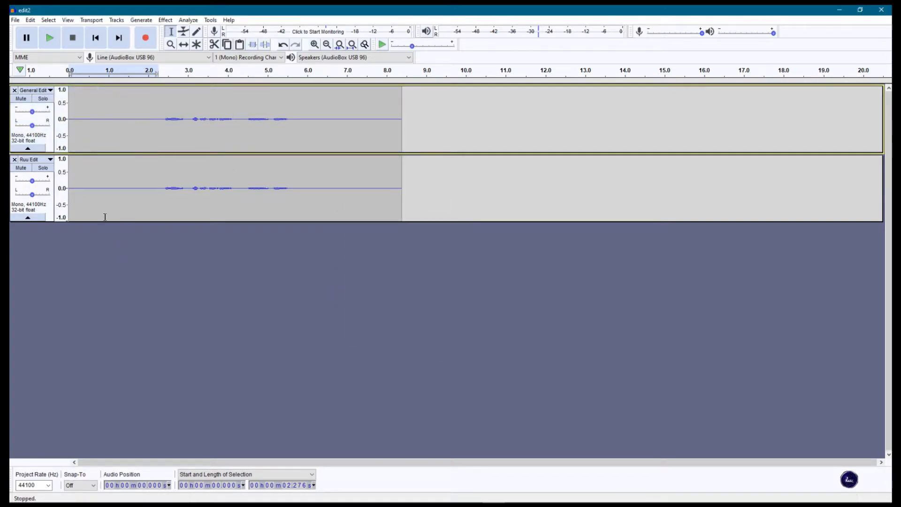
Apply Noise Reduction to both full tracks with 12 dB reduction, sensitivity 6.00 and 6 smoothing bands, and play the result
{"action": "left_click", "coordinate": [51, 138]}
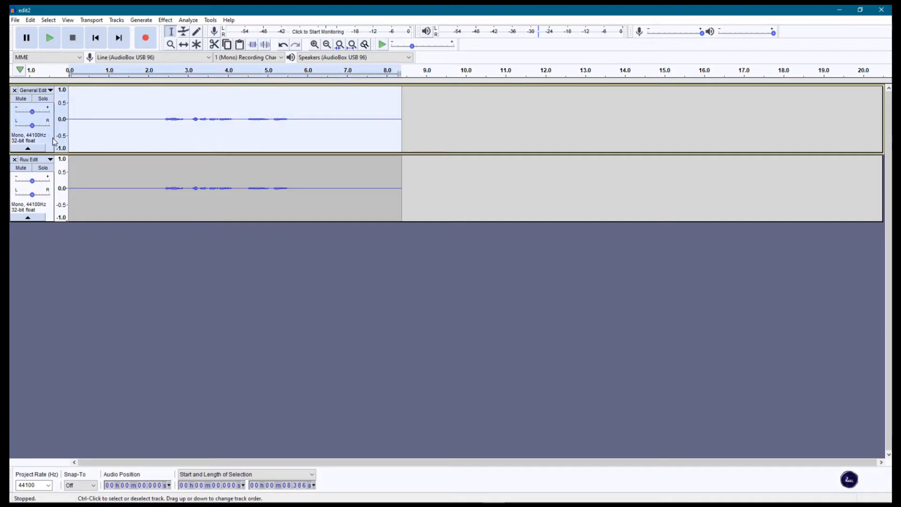
{"action": "left_click", "coordinate": [56, 192]}
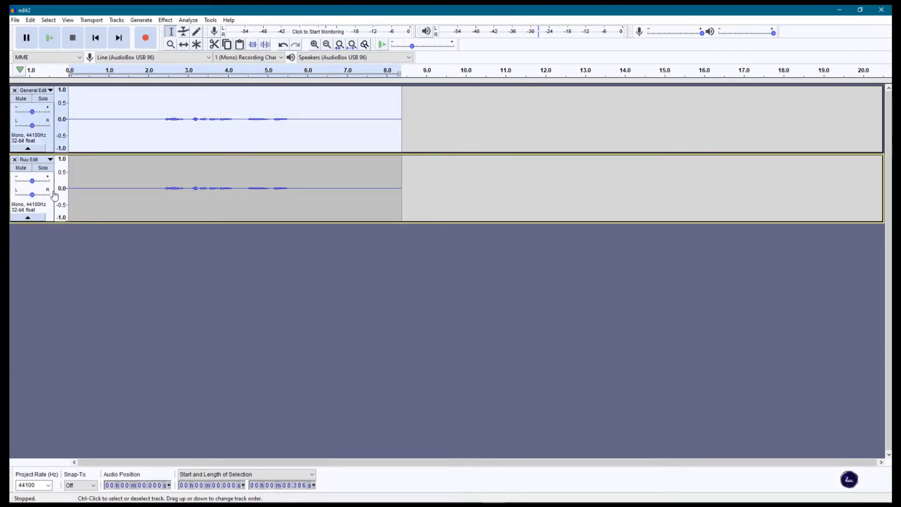
{"action": "left_click", "coordinate": [56, 192], "text": "shift"}
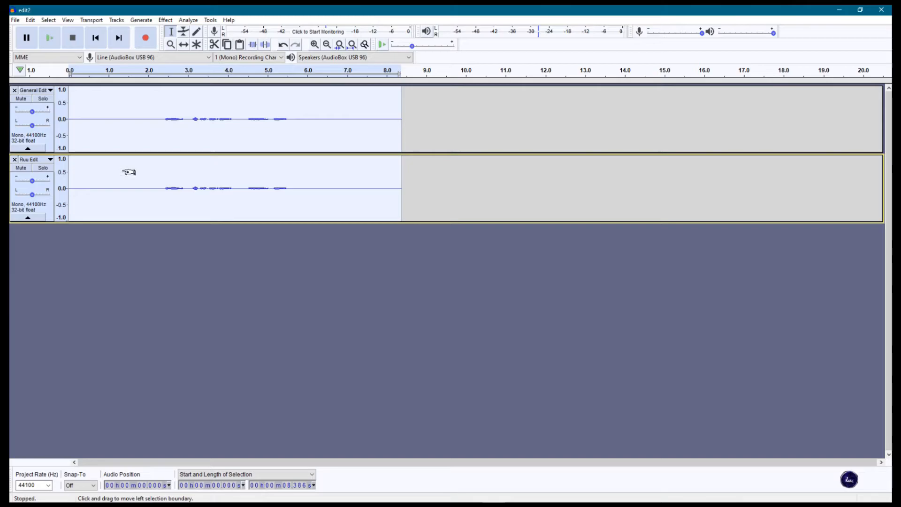
{"action": "left_click", "coordinate": [165, 21]}
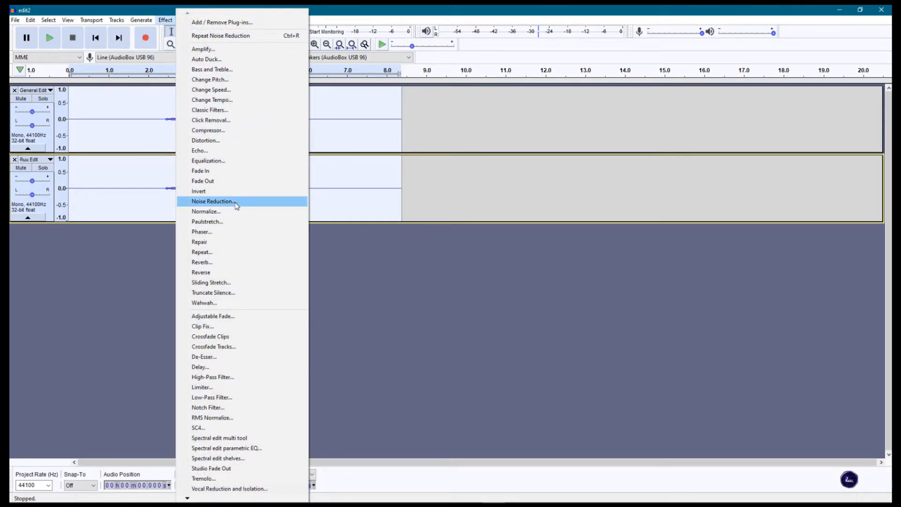
{"action": "left_click", "coordinate": [252, 203]}
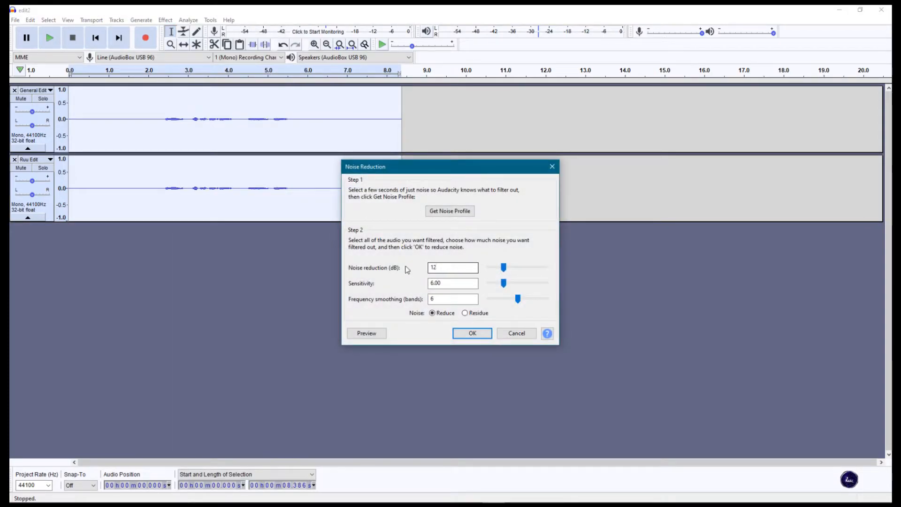
{"action": "left_click", "coordinate": [472, 333]}
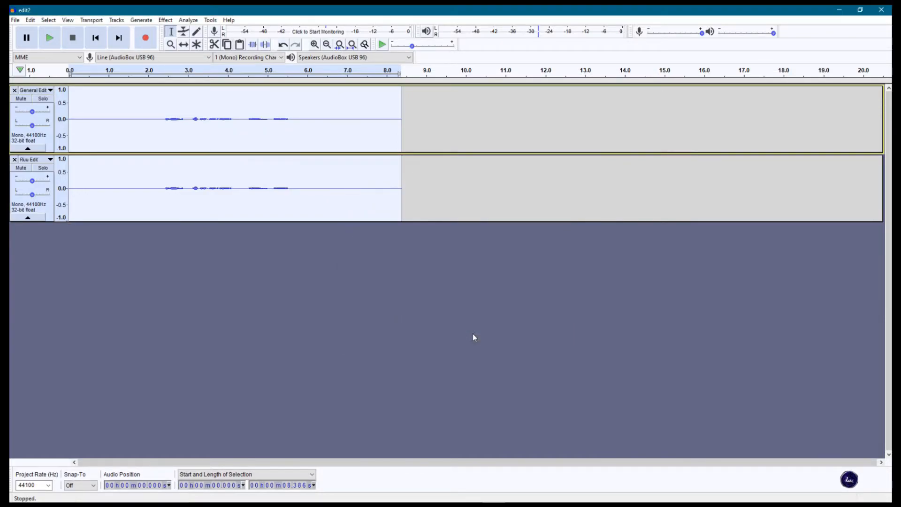
{"action": "left_click", "coordinate": [53, 38]}
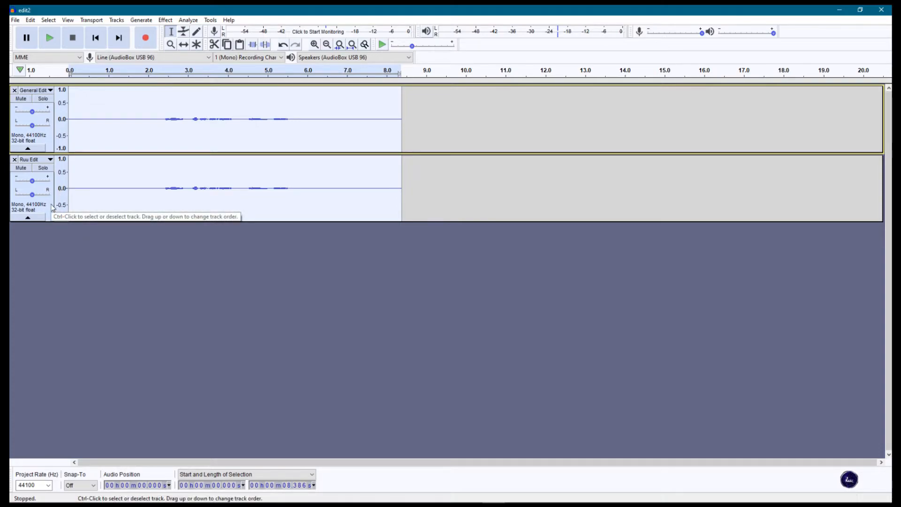
Normalize the General Edit track to a -3.0 dB peak with DC offset removed, and play it with Ruu Edit muted
{"action": "left_click", "coordinate": [53, 207]}
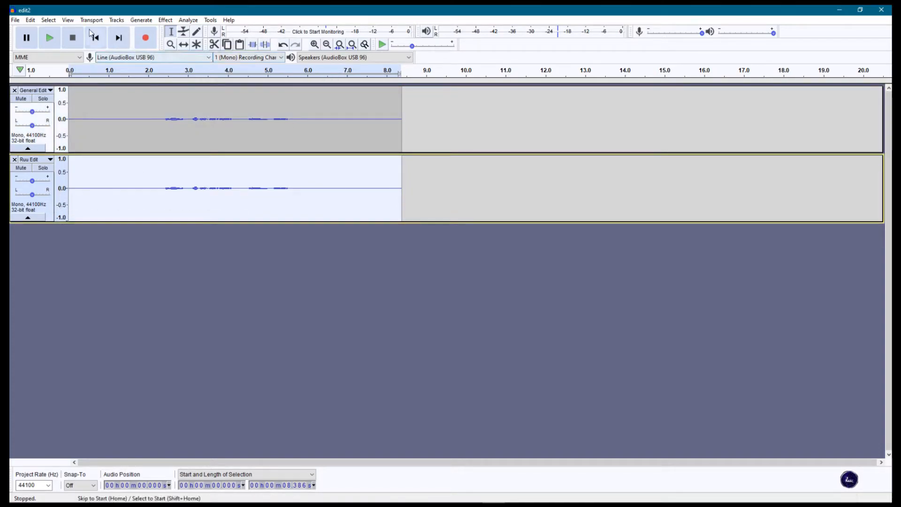
{"action": "left_click", "coordinate": [53, 137]}
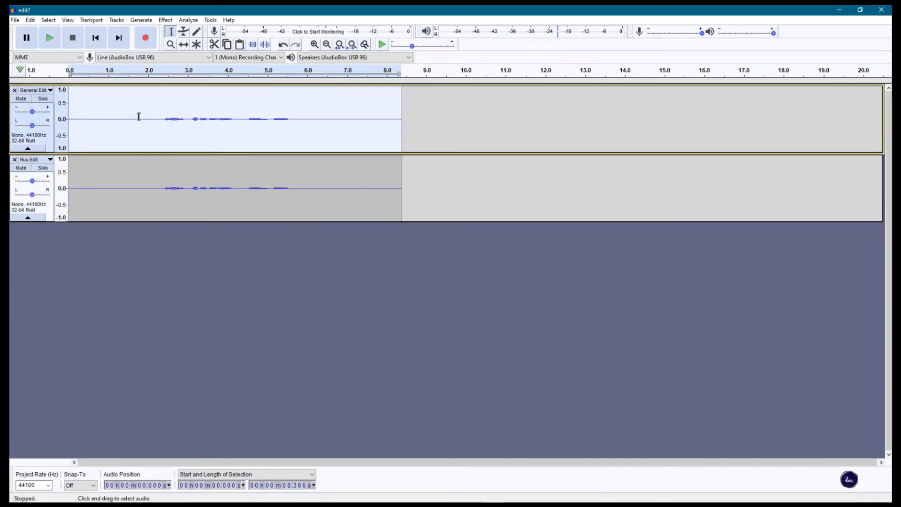
{"action": "left_click", "coordinate": [165, 19]}
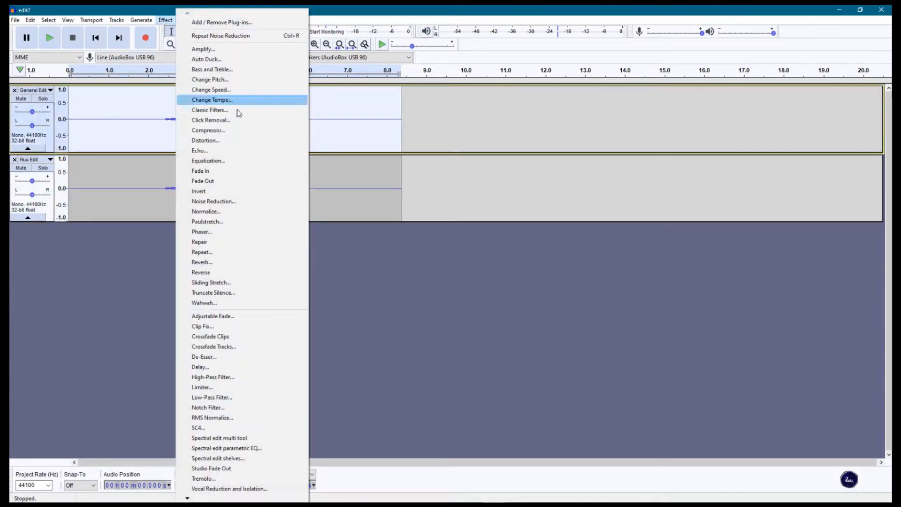
{"action": "left_click", "coordinate": [231, 213]}
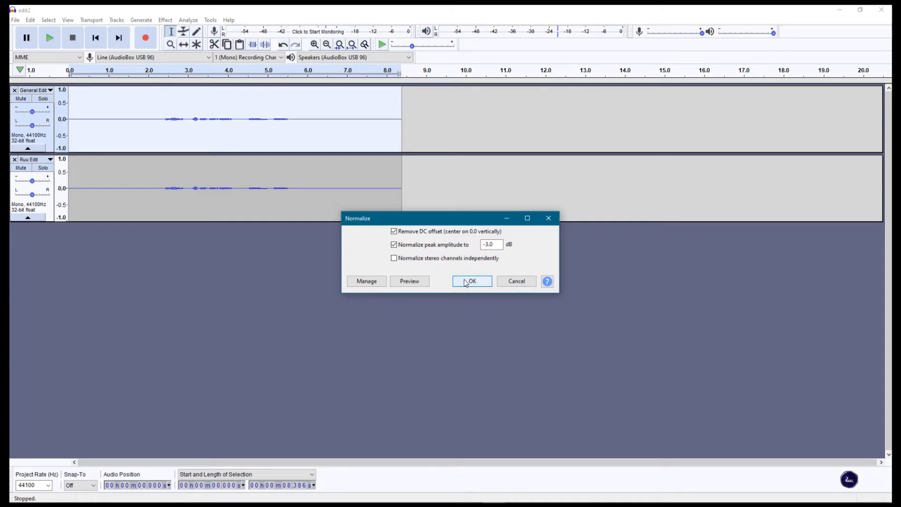
{"action": "left_click", "coordinate": [470, 281]}
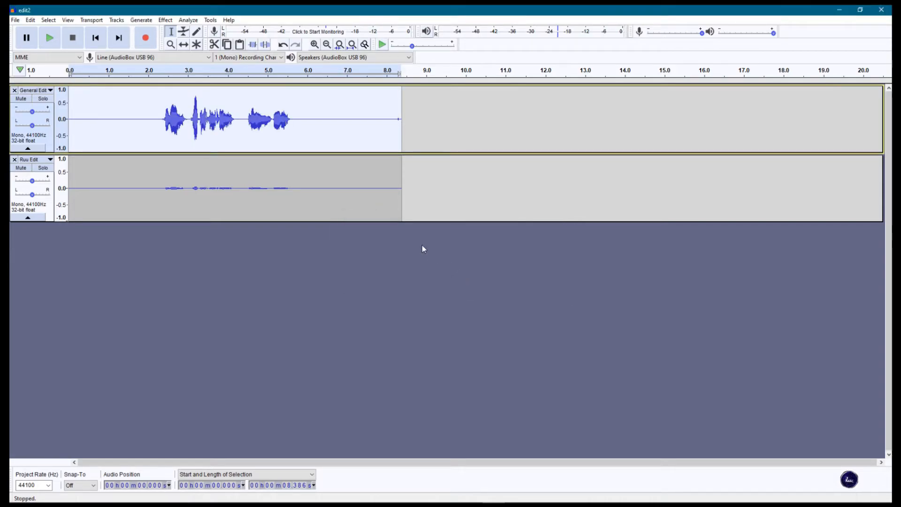
{"action": "left_click", "coordinate": [25, 170]}
{"action": "left_click", "coordinate": [51, 37]}
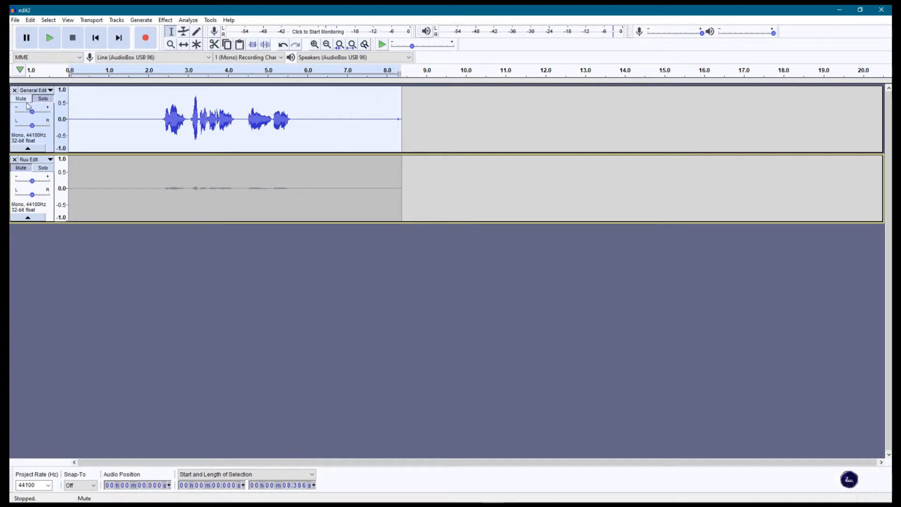
Unmute the Ruu Edit track and mute the General Edit track
{"action": "left_click", "coordinate": [21, 168]}
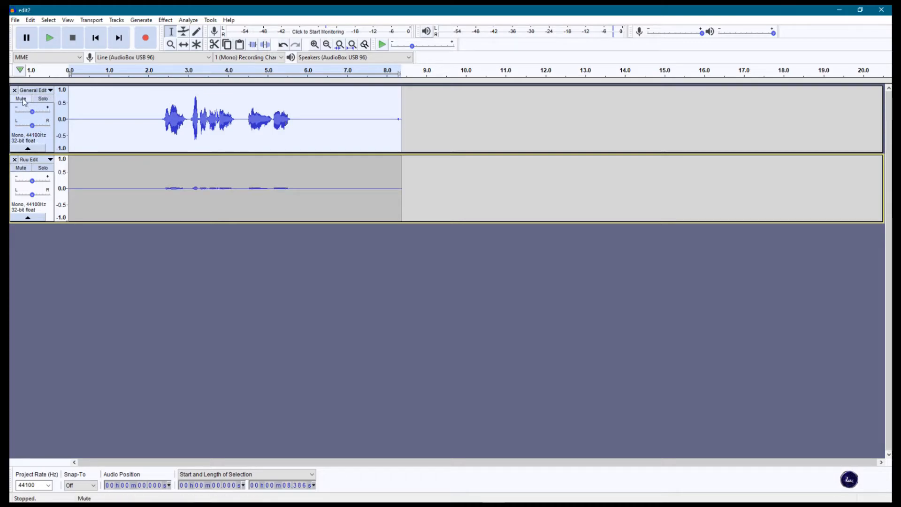
{"action": "left_click", "coordinate": [22, 99]}
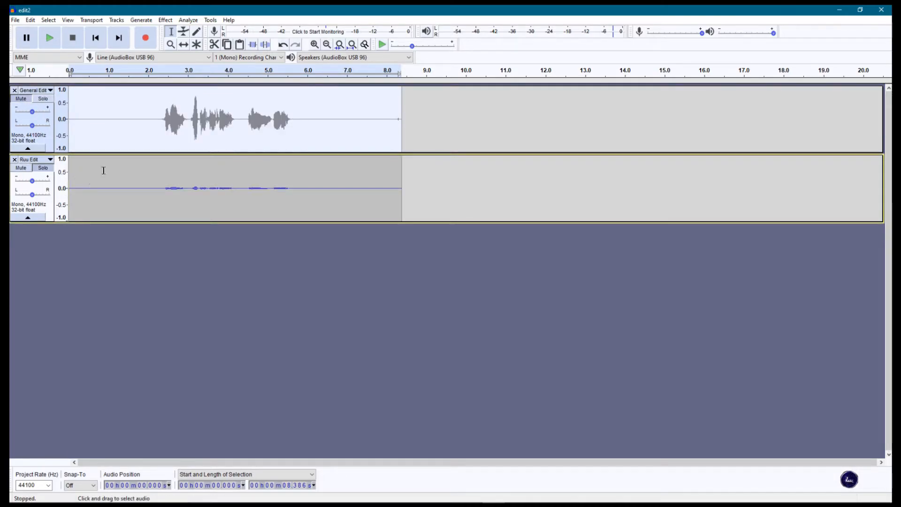
{"action": "left_click", "coordinate": [247, 244]}
Apply RMS Normalize to the whole Ruu Edit track with a target level of -19.00 dB
{"action": "left_click", "coordinate": [52, 211]}
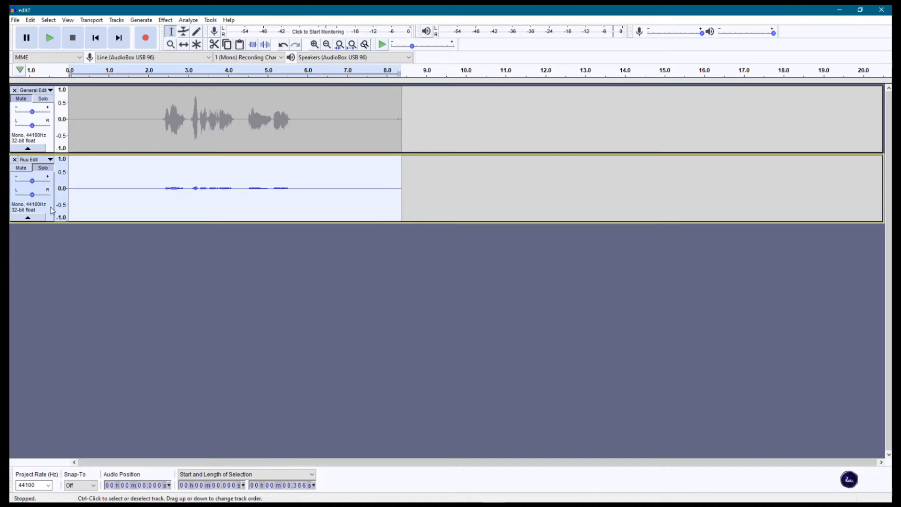
{"action": "left_click", "coordinate": [141, 19]}
{"action": "mouse_move", "coordinate": [165, 20]}
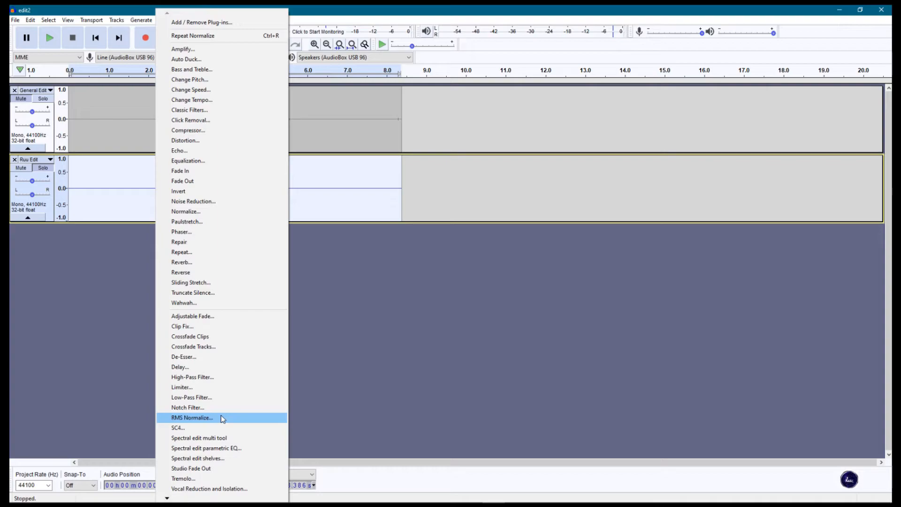
{"action": "left_click", "coordinate": [192, 418]}
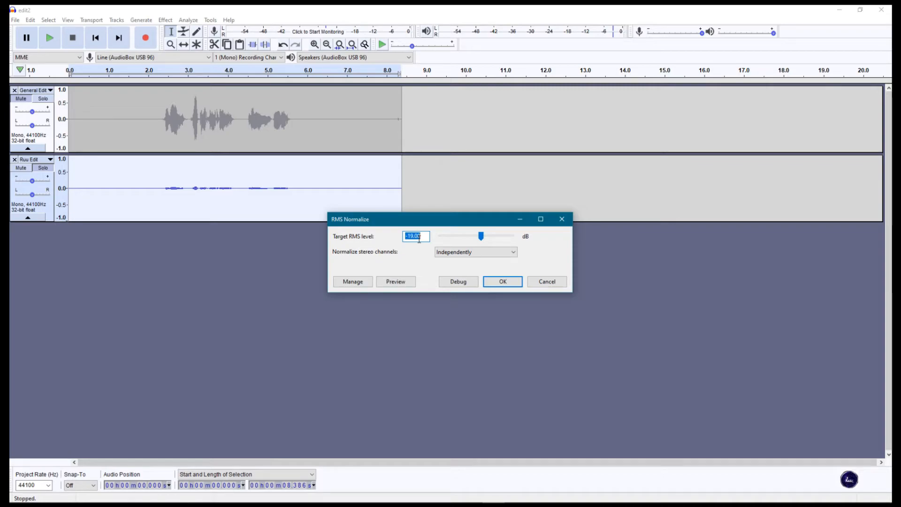
{"action": "left_click", "coordinate": [503, 281]}
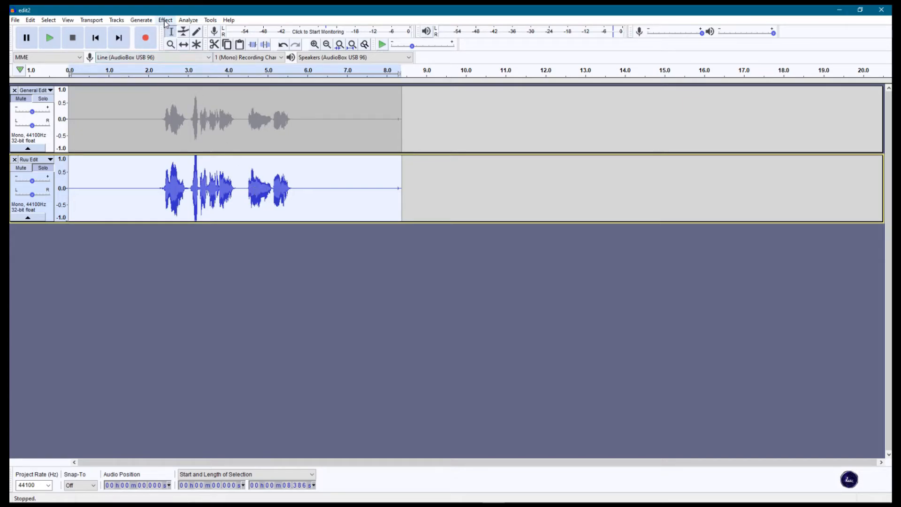
Play back the Ruu Edit track to check its level after RMS normalization
{"action": "left_click", "coordinate": [166, 21]}
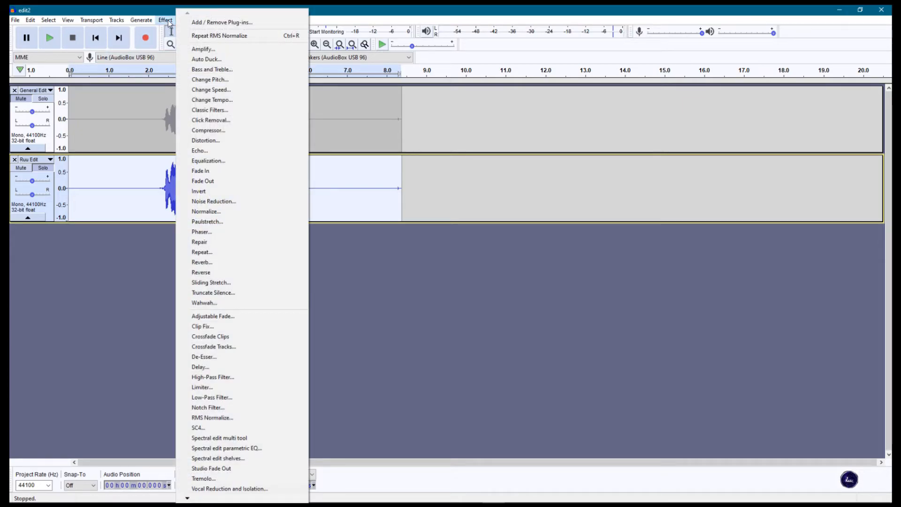
{"action": "left_click", "coordinate": [48, 37]}
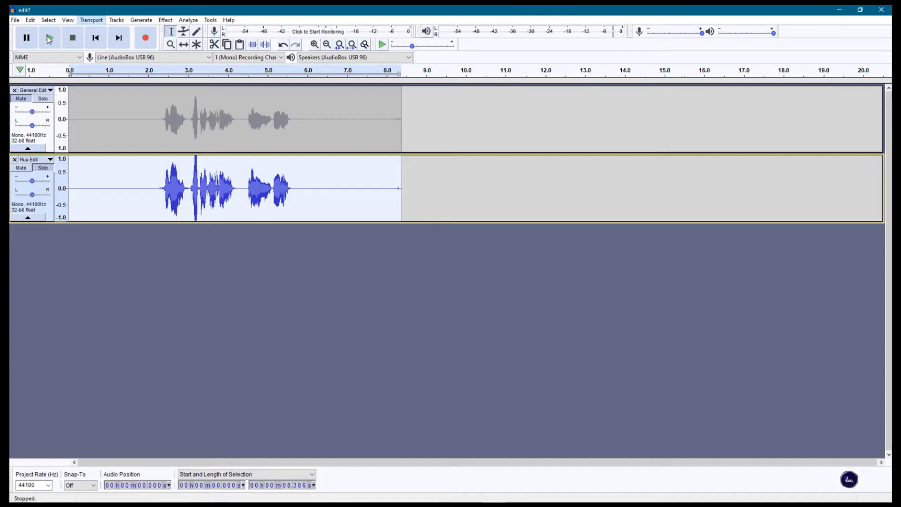
{"action": "left_click", "coordinate": [49, 38]}
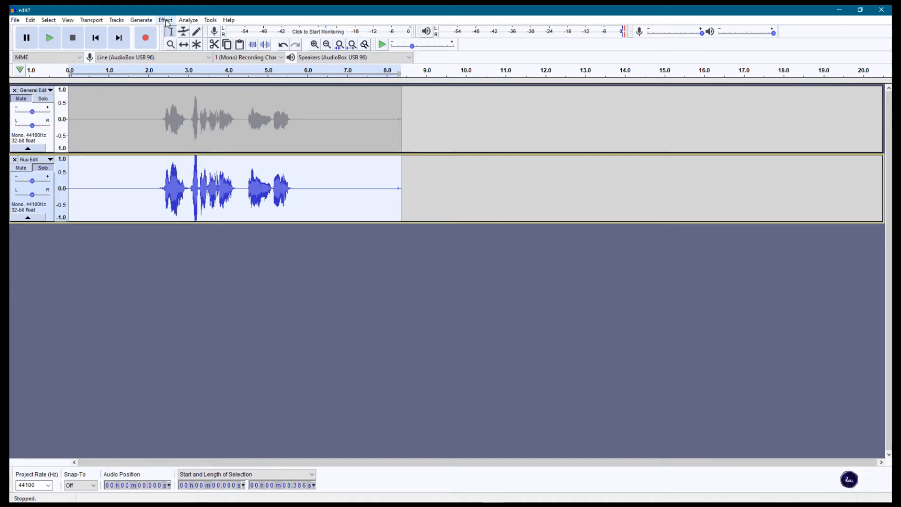
Apply a High-Pass Filter with a 12 dB per octave roll-off to the Ruu Edit track and play the result
{"action": "left_click", "coordinate": [167, 20]}
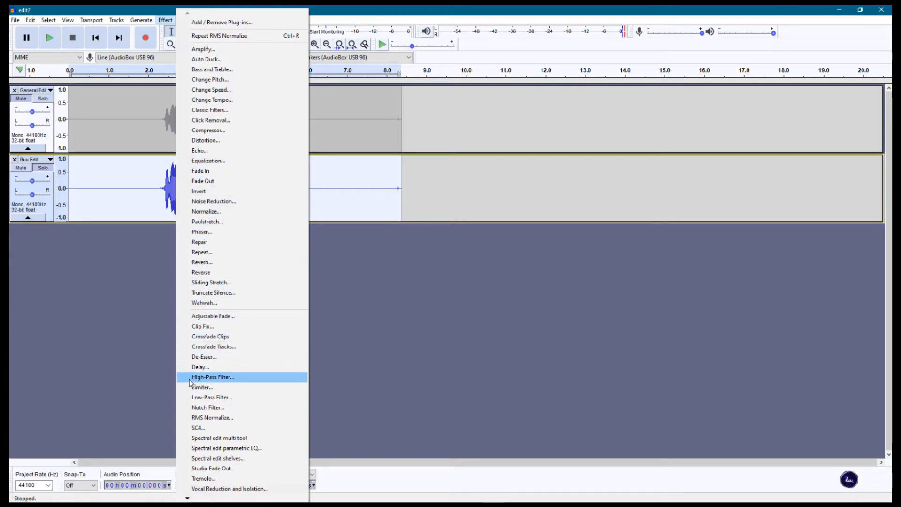
{"action": "left_click", "coordinate": [259, 382]}
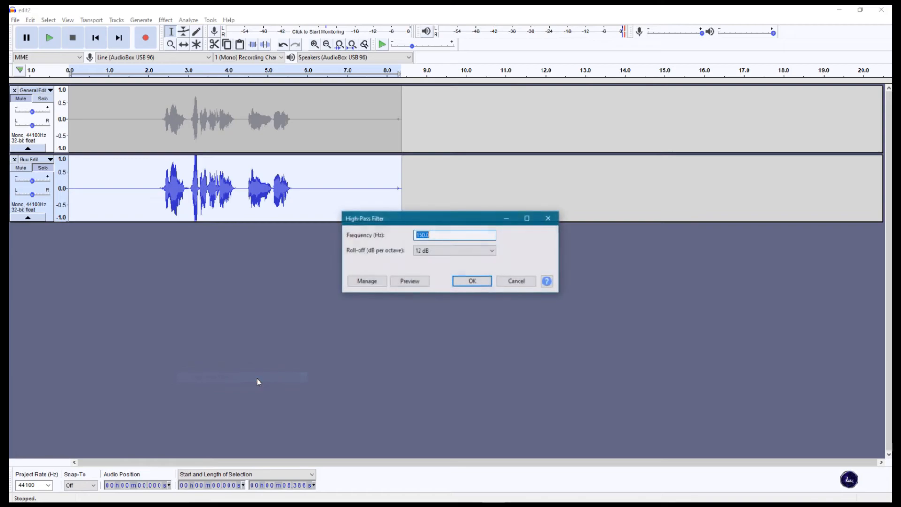
{"action": "left_click", "coordinate": [473, 282]}
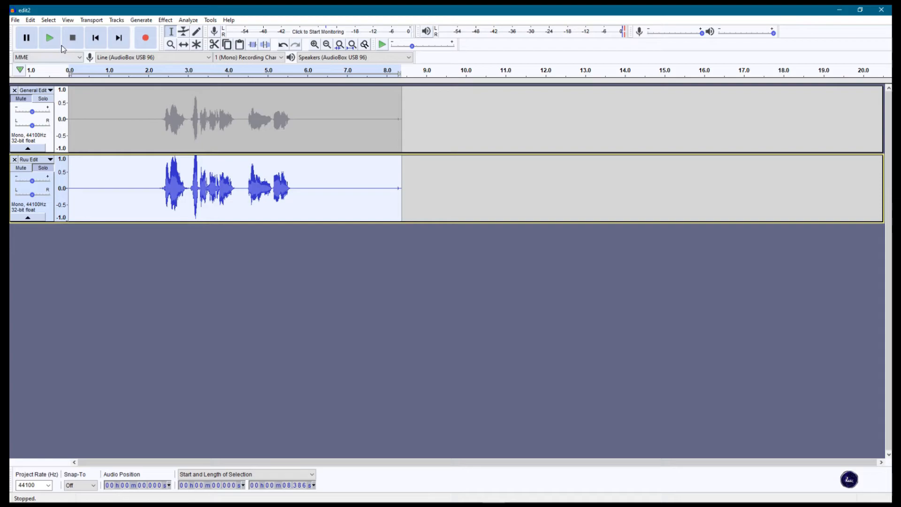
{"action": "left_click", "coordinate": [54, 41]}
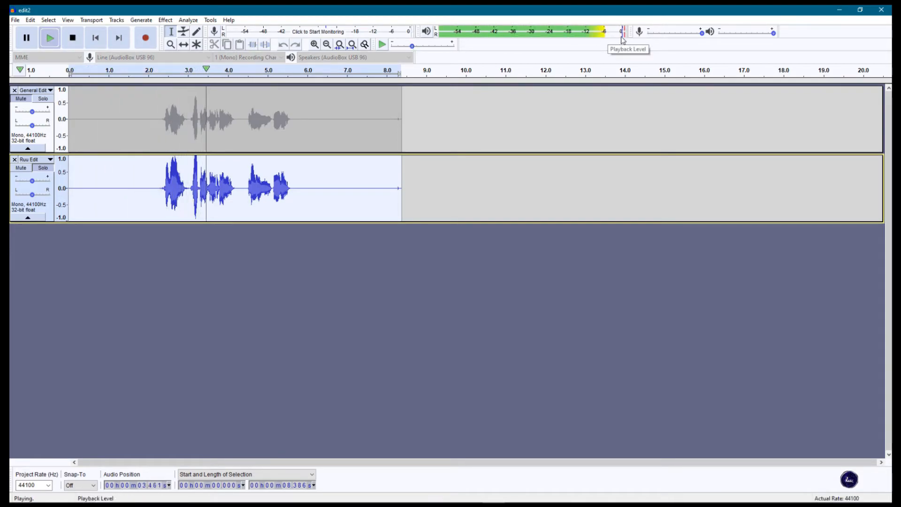
Apply a Soft Limit limiter to the Ruu Edit track at -8 dB with 10 ms hold and no make-up gain, and play the result
{"action": "left_click", "coordinate": [167, 21]}
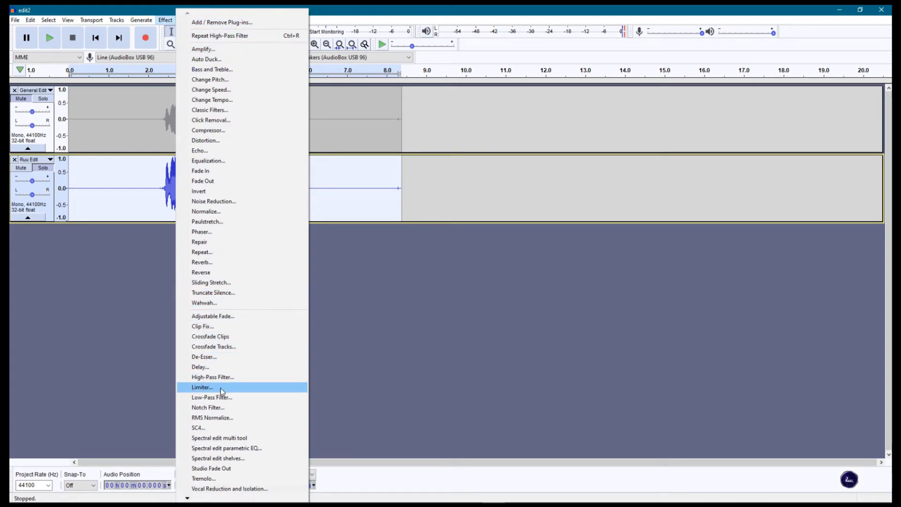
{"action": "left_click", "coordinate": [233, 388]}
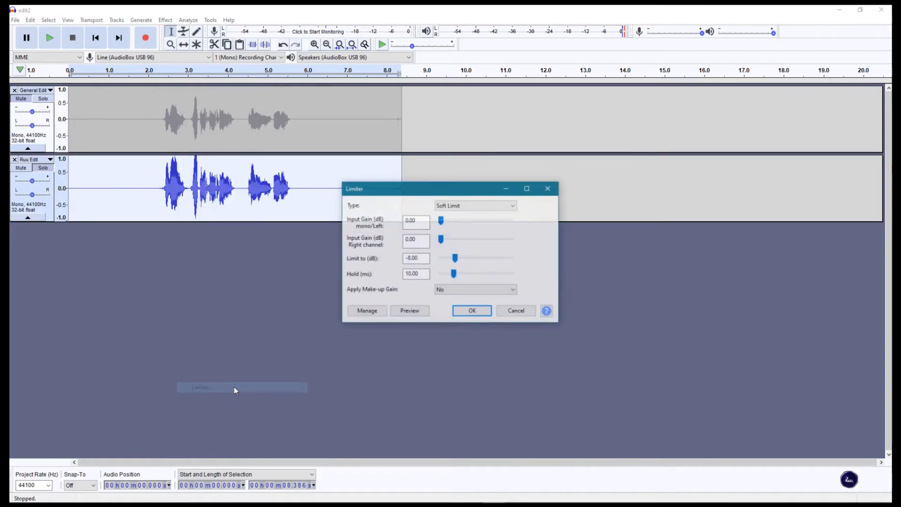
{"action": "double_click", "coordinate": [408, 258]}
{"action": "type", "text": "8"}
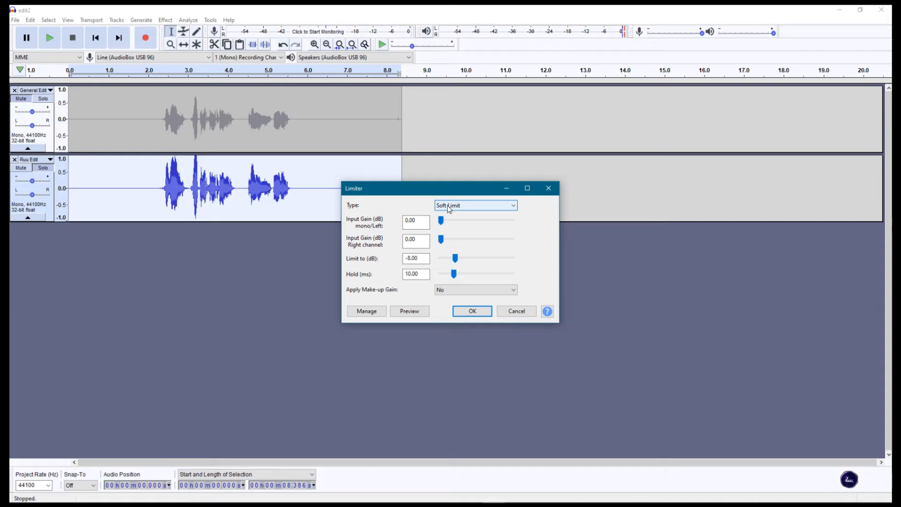
{"action": "left_click", "coordinate": [473, 311]}
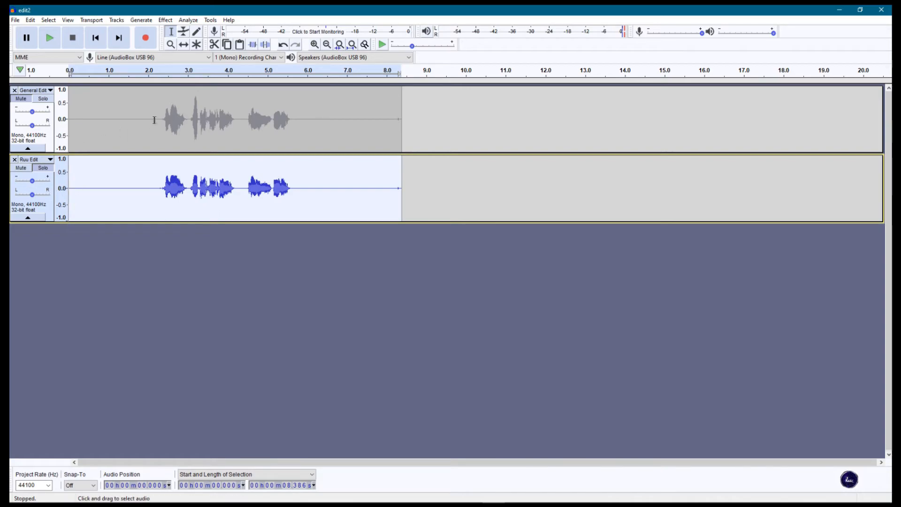
{"action": "left_click", "coordinate": [50, 39]}
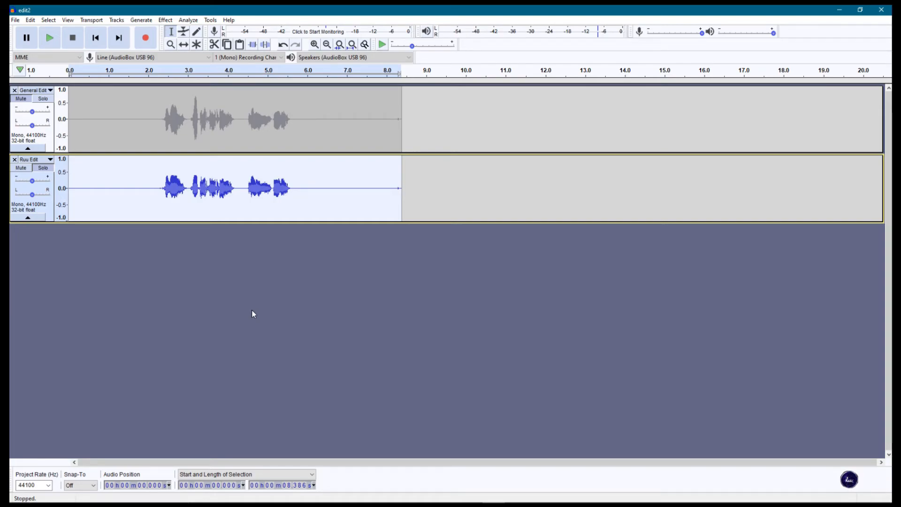
Mute the Ruu Edit track, solo General Edit and play it for comparison
{"action": "left_click", "coordinate": [25, 168]}
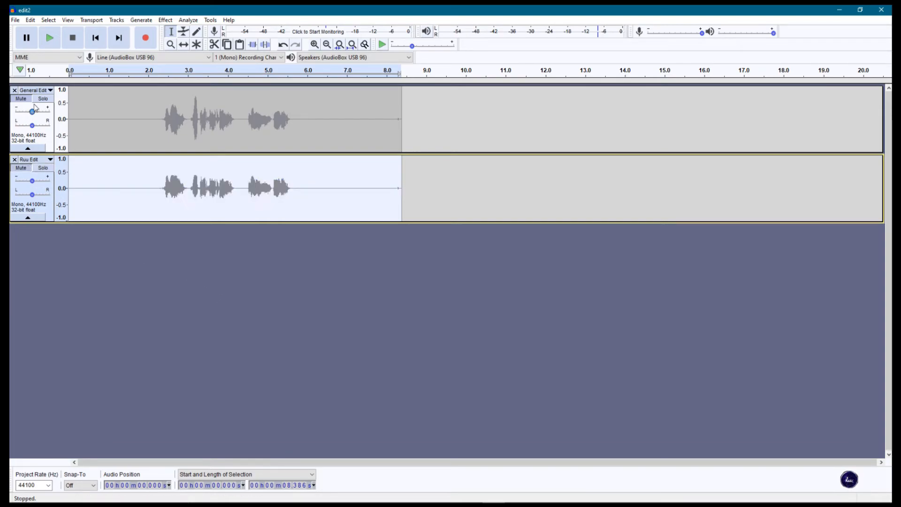
{"action": "left_click", "coordinate": [43, 99]}
{"action": "left_click", "coordinate": [50, 38]}
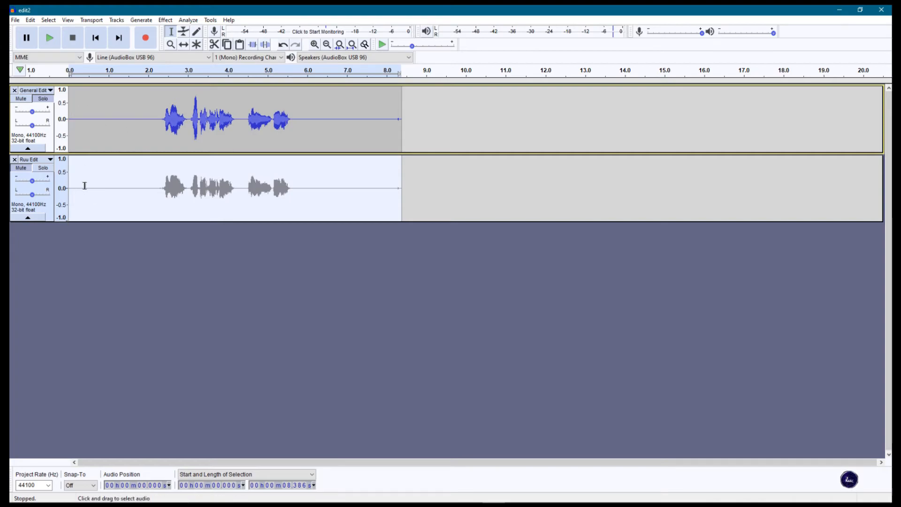
Shift the Ruu Edit clip along the timeline to start at about 5.6 seconds, and unmute the track
{"action": "left_click", "coordinate": [183, 45]}
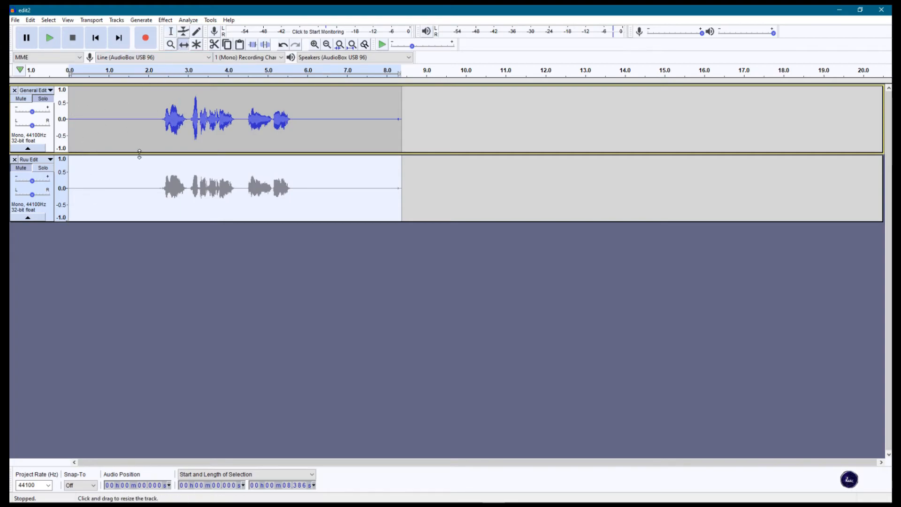
{"action": "left_click_drag", "start_coordinate": [117, 171], "coordinate": [341, 175]}
{"action": "left_click", "coordinate": [412, 111]}
{"action": "left_click", "coordinate": [29, 168]}
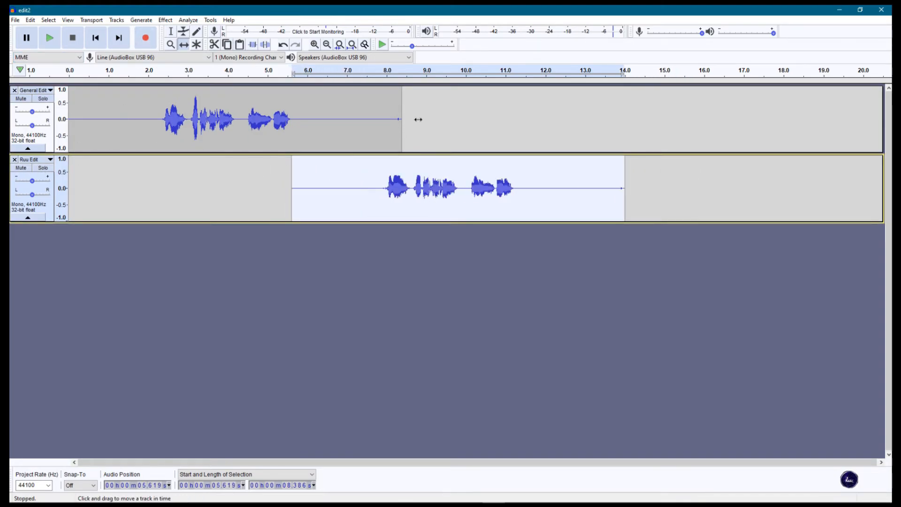
Delete the trailing silence from both tracks: everything after about 5.6 s in General Edit and after about 11.4 s in Ruu Edit
{"action": "left_click", "coordinate": [171, 31]}
{"action": "left_click_drag", "start_coordinate": [405, 115], "coordinate": [391, 115]}
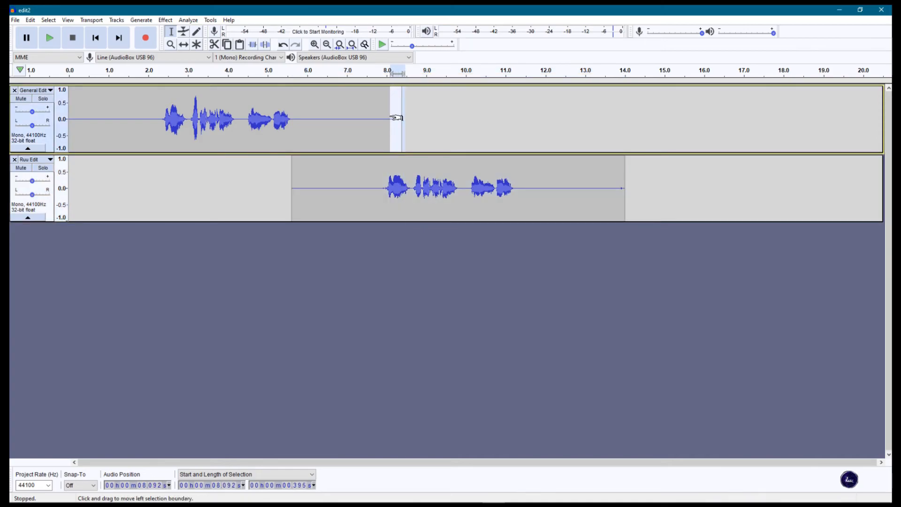
{"action": "left_click", "coordinate": [390, 115]}
{"action": "left_click_drag", "start_coordinate": [291, 119], "coordinate": [391, 118]}
{"action": "key", "text": "Delete"}
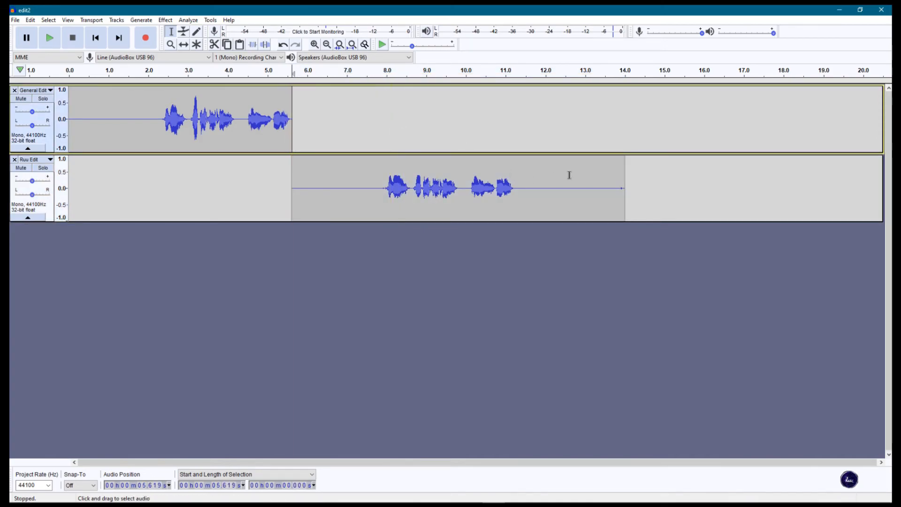
{"action": "left_click_drag", "start_coordinate": [522, 189], "coordinate": [668, 197]}
{"action": "key", "text": "Delete"}
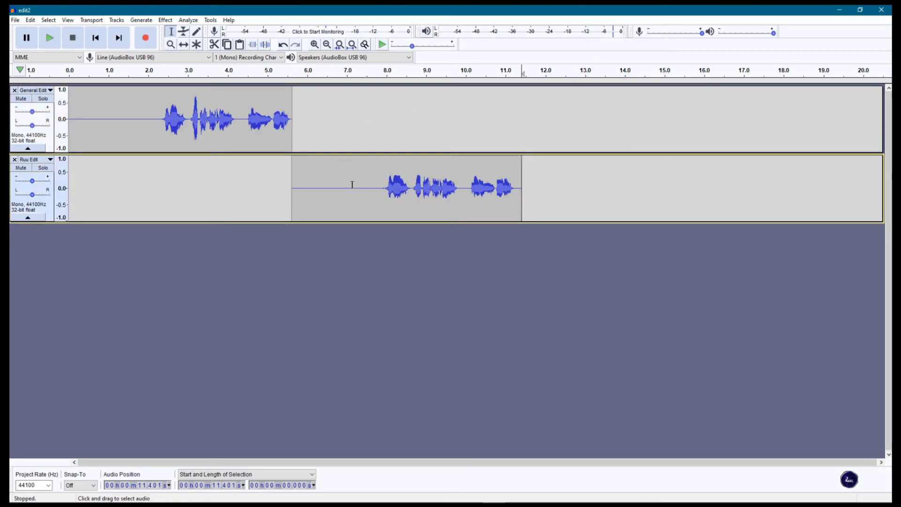
Delete the silence from about 6.0 to 7.7 s in Ruu Edit and the first 1.8 s or so of General Edit
{"action": "left_click_drag", "start_coordinate": [374, 187], "coordinate": [308, 186]}
{"action": "key", "text": "Delete"}
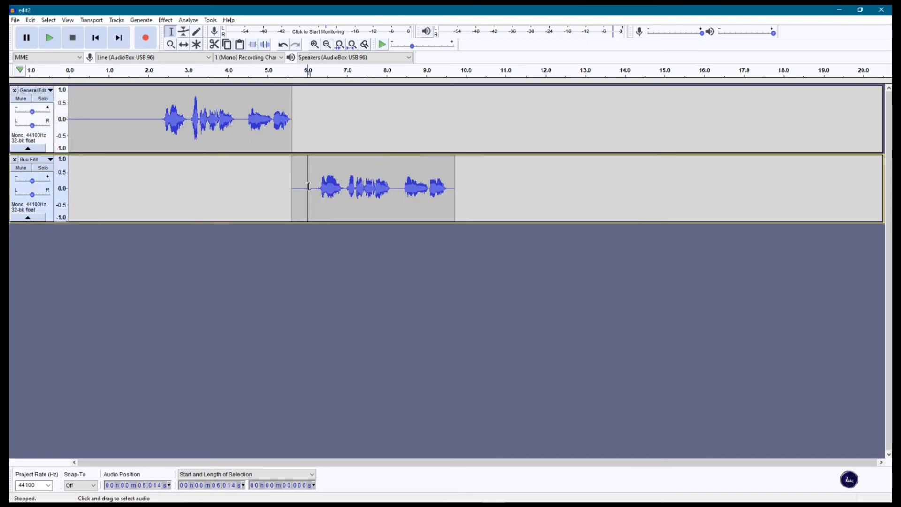
{"action": "left_click_drag", "start_coordinate": [141, 109], "coordinate": [69, 109]}
{"action": "key", "text": "Delete"}
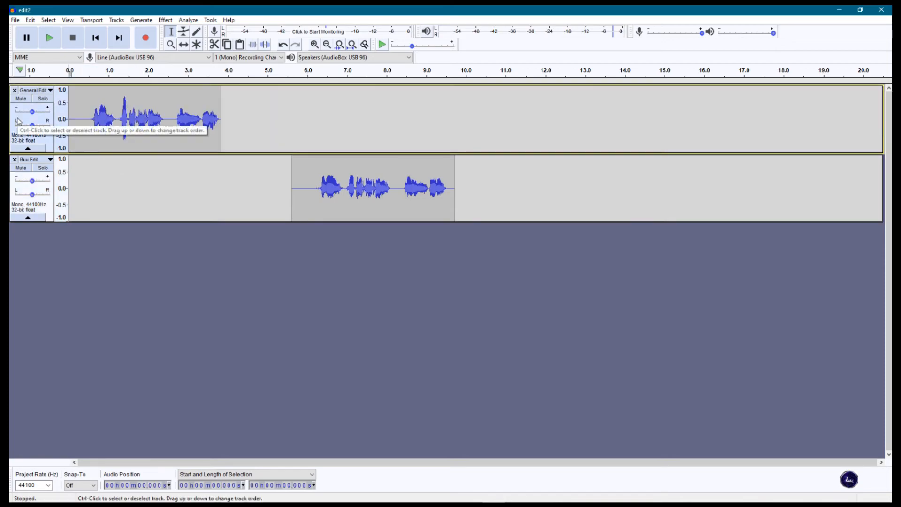
Shift the Ruu Edit clip to start where General Edit ends, at about 3.8 s, and play both clips in sequence twice
{"action": "left_click", "coordinate": [184, 44]}
{"action": "left_click_drag", "start_coordinate": [338, 166], "coordinate": [267, 165]}
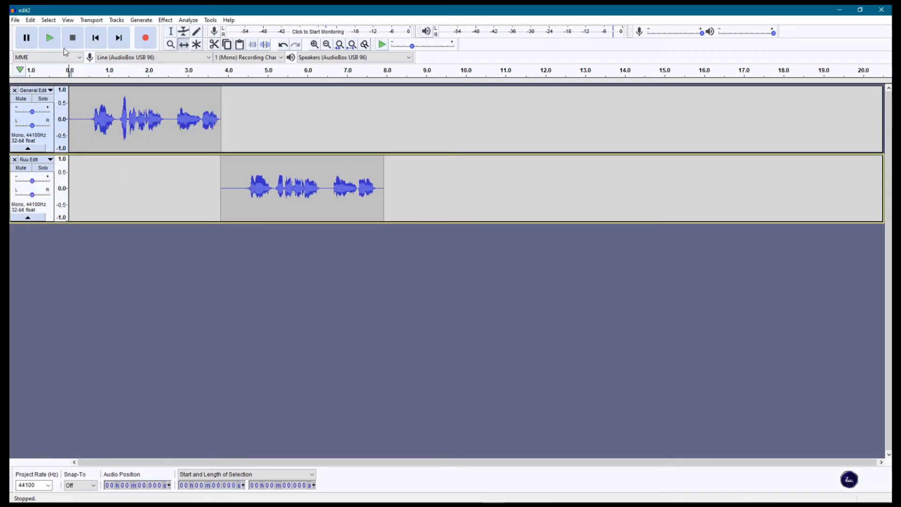
{"action": "left_click", "coordinate": [50, 40]}
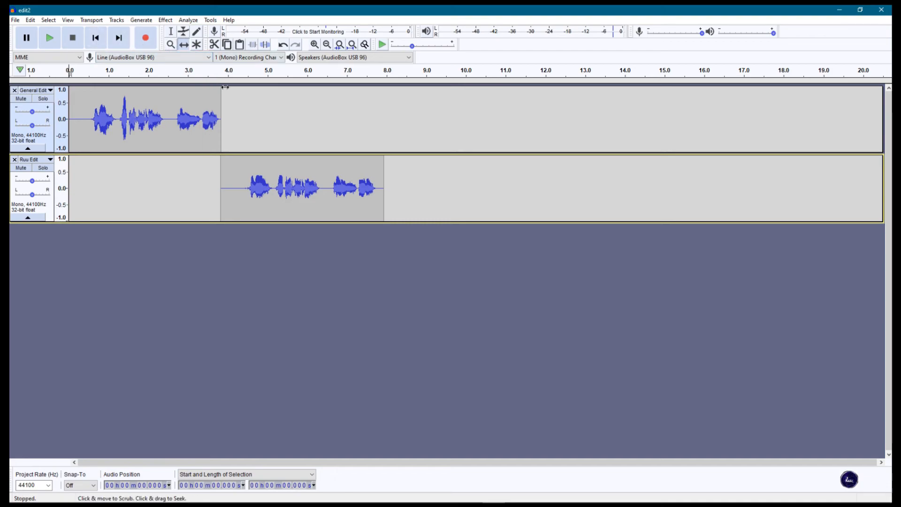
{"action": "left_click", "coordinate": [52, 38]}
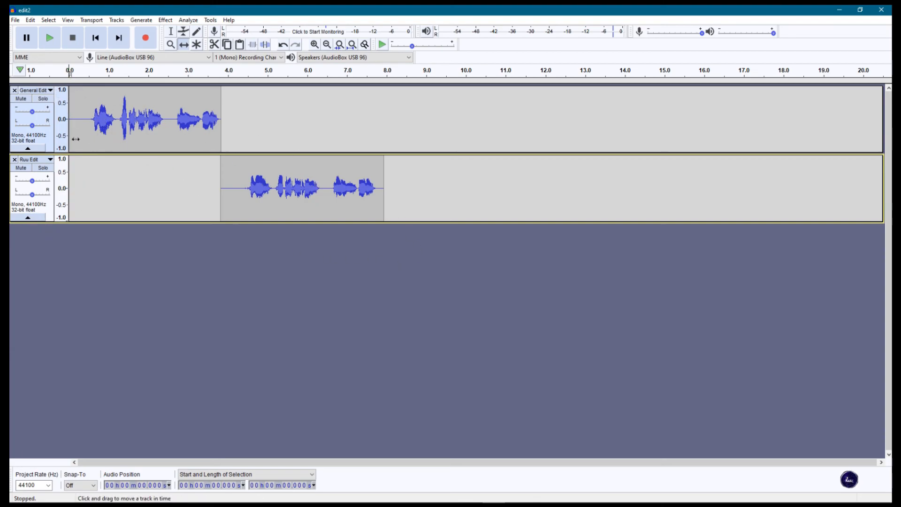
Run ACX Check on the whole General Edit track, review its levels, and close the report
{"action": "left_click", "coordinate": [52, 143]}
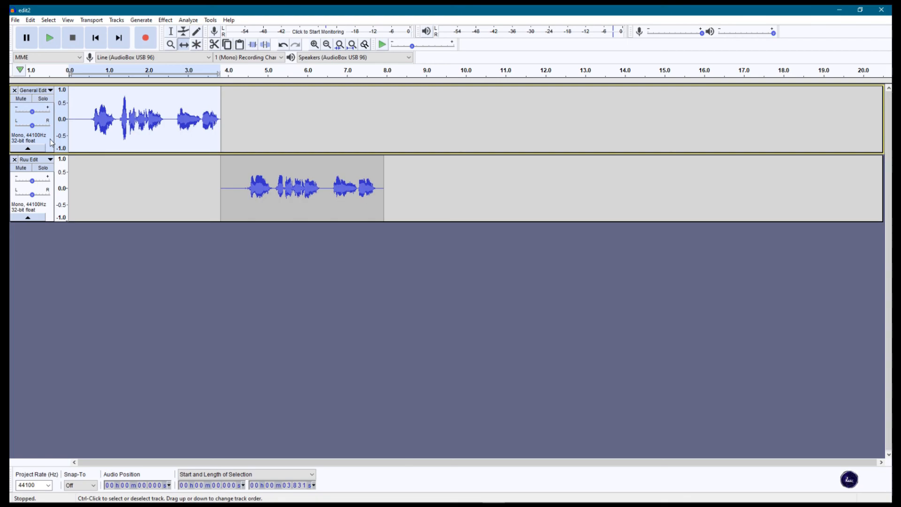
{"action": "left_click", "coordinate": [188, 19]}
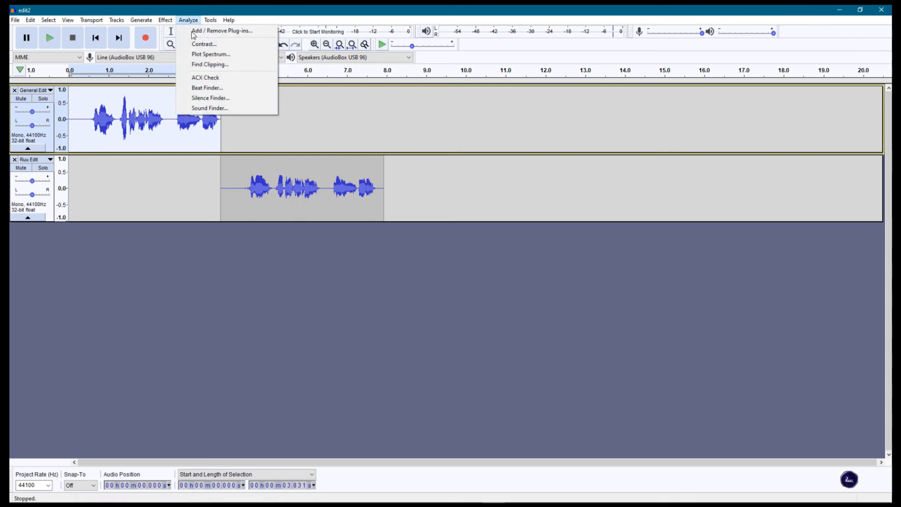
{"action": "left_click", "coordinate": [211, 77]}
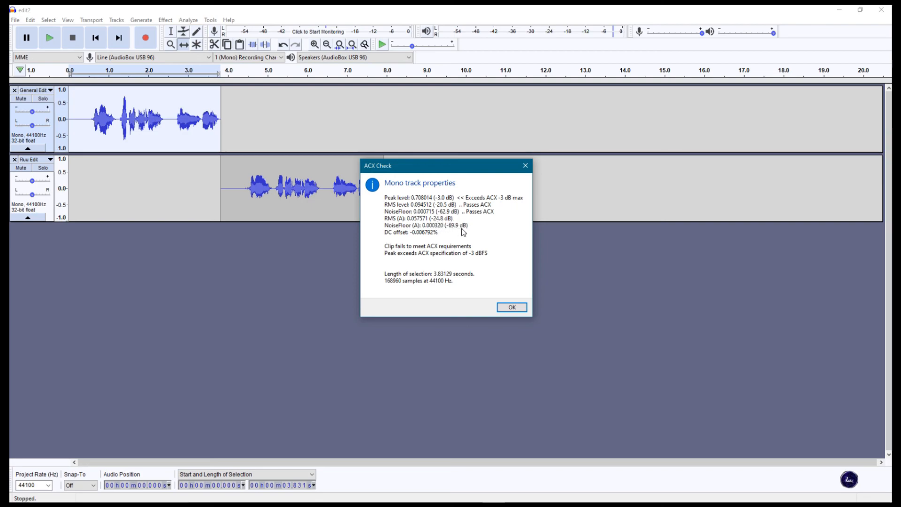
{"action": "left_click", "coordinate": [509, 307]}
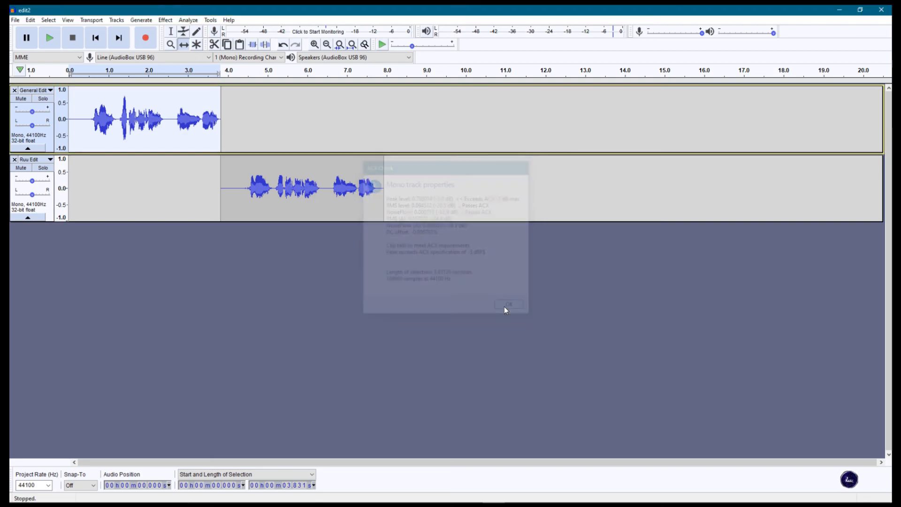
Run ACX Check on the Ruu Edit clip, review its levels, and close the report
{"action": "left_click", "coordinate": [246, 171]}
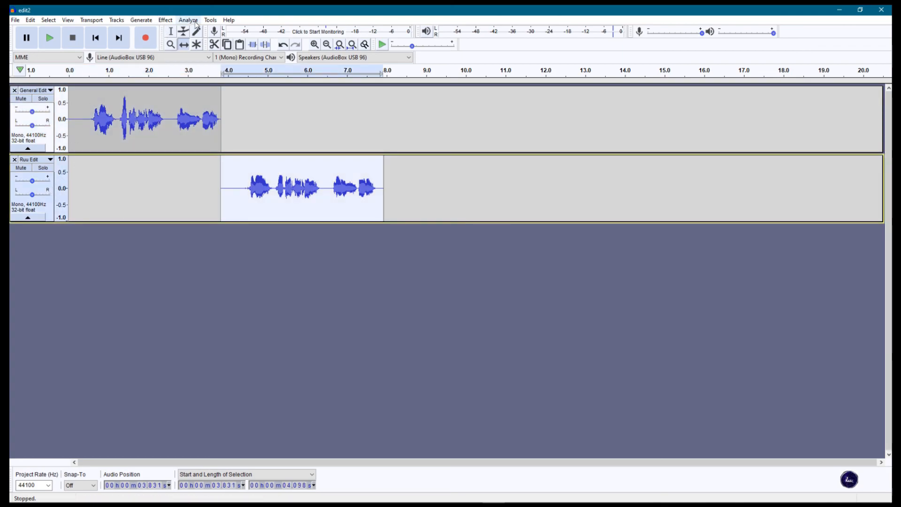
{"action": "left_click", "coordinate": [197, 22]}
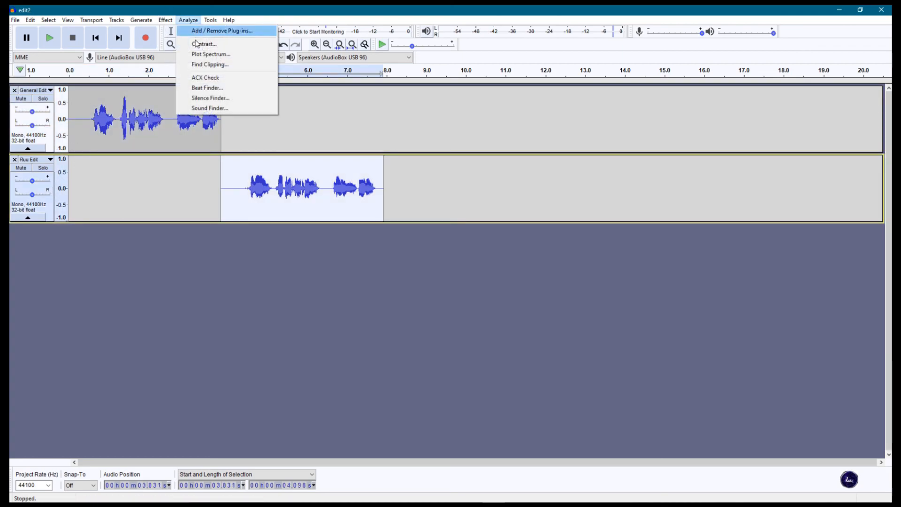
{"action": "left_click", "coordinate": [209, 76]}
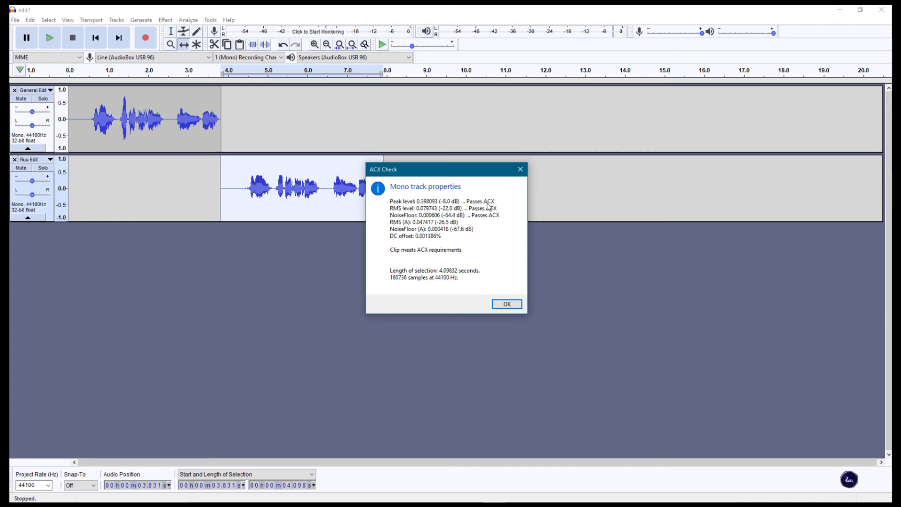
{"action": "left_click", "coordinate": [507, 304]}
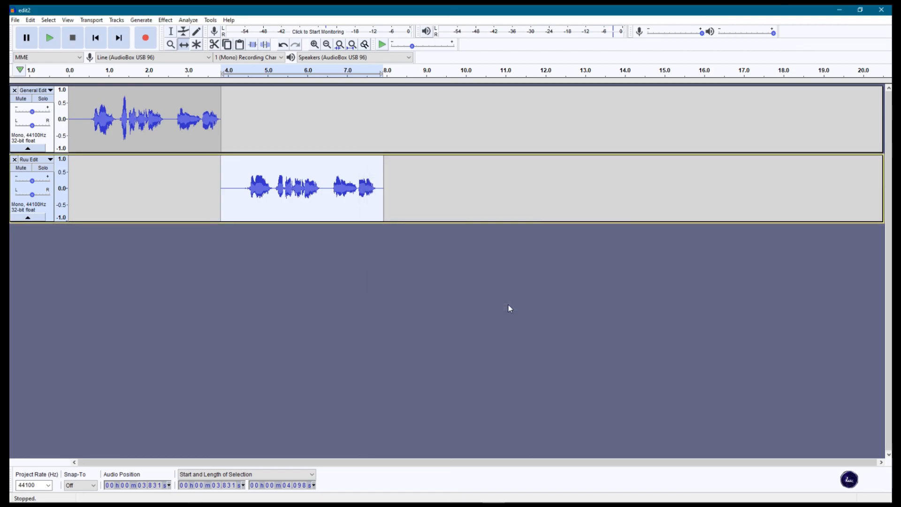